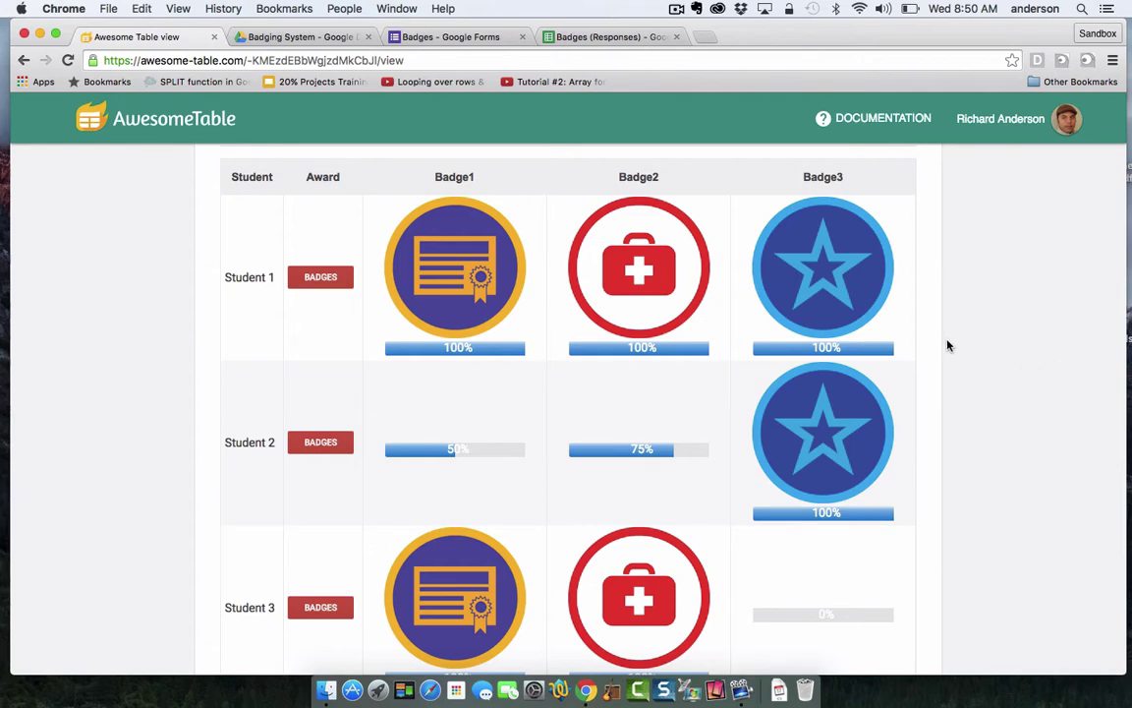
- Show the Badging System Drive folder with the Badges form and Badges (Responses) sheet
{"action": "left_click", "coordinate": [275, 37]}
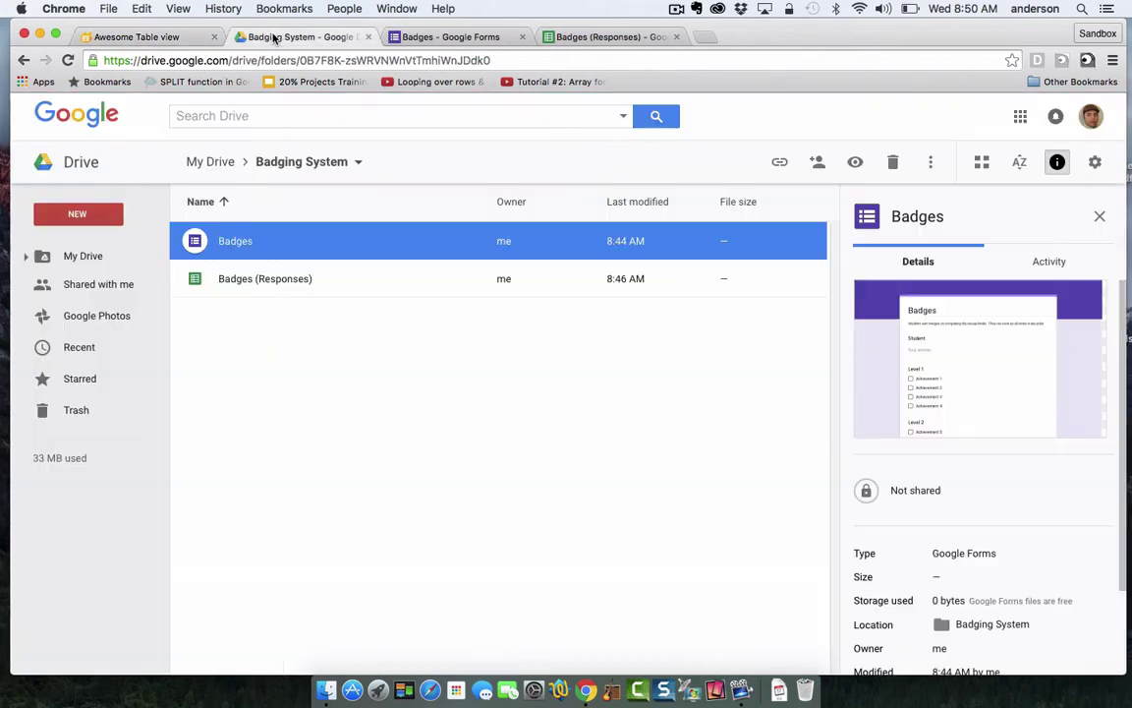
- Scroll through the Badges form's Student question and Level 1 and Level 2 achievement checkboxes
{"action": "left_click", "coordinate": [414, 39]}
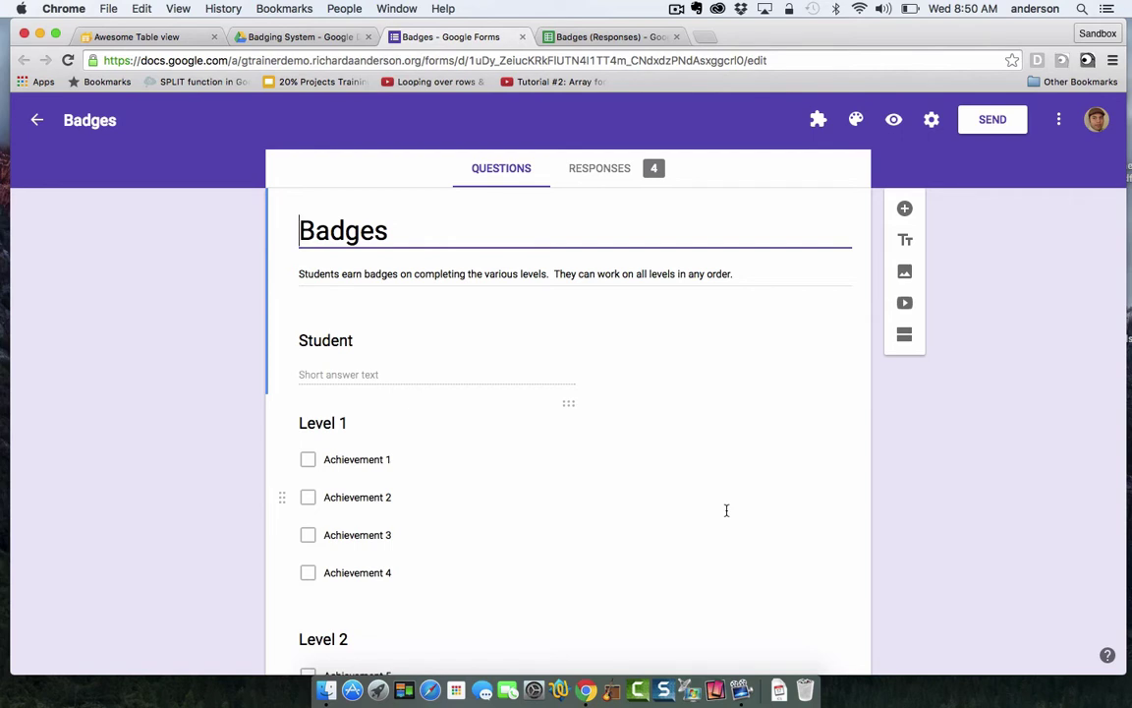
{"action": "scroll", "coordinate": [402, 379], "scroll_direction": "down", "scroll_amount": 5}
{"action": "scroll", "coordinate": [403, 378], "scroll_direction": "up", "scroll_amount": 3}
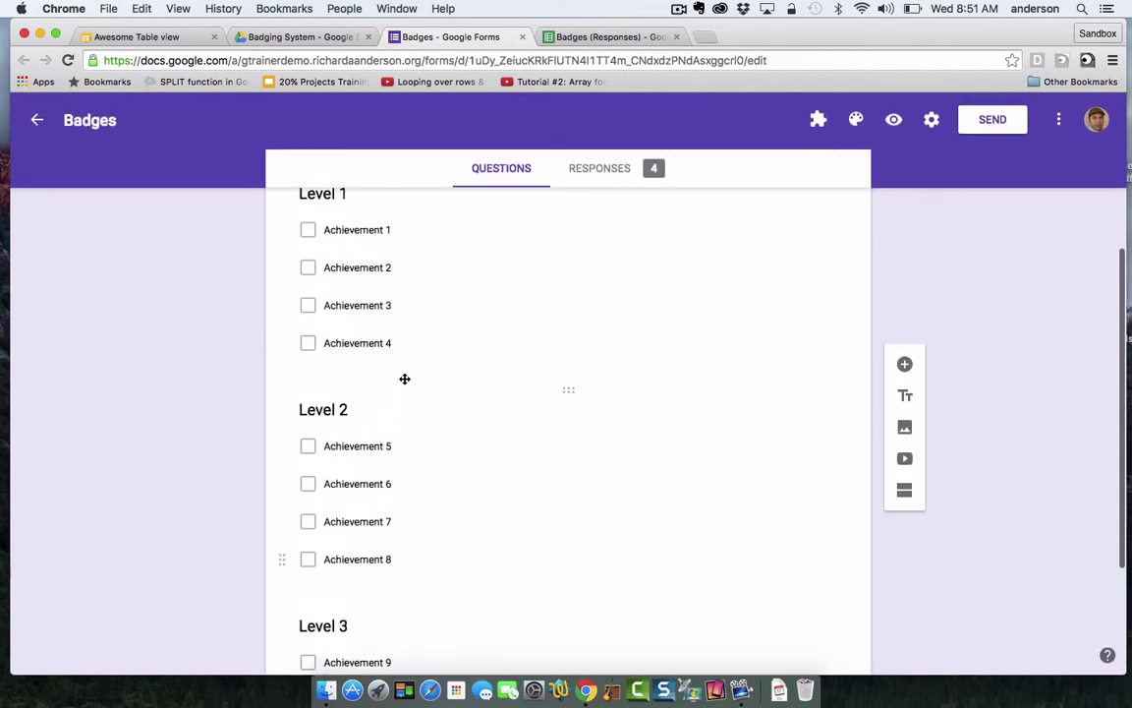
{"action": "scroll", "coordinate": [403, 382], "scroll_direction": "down", "scroll_amount": 2}
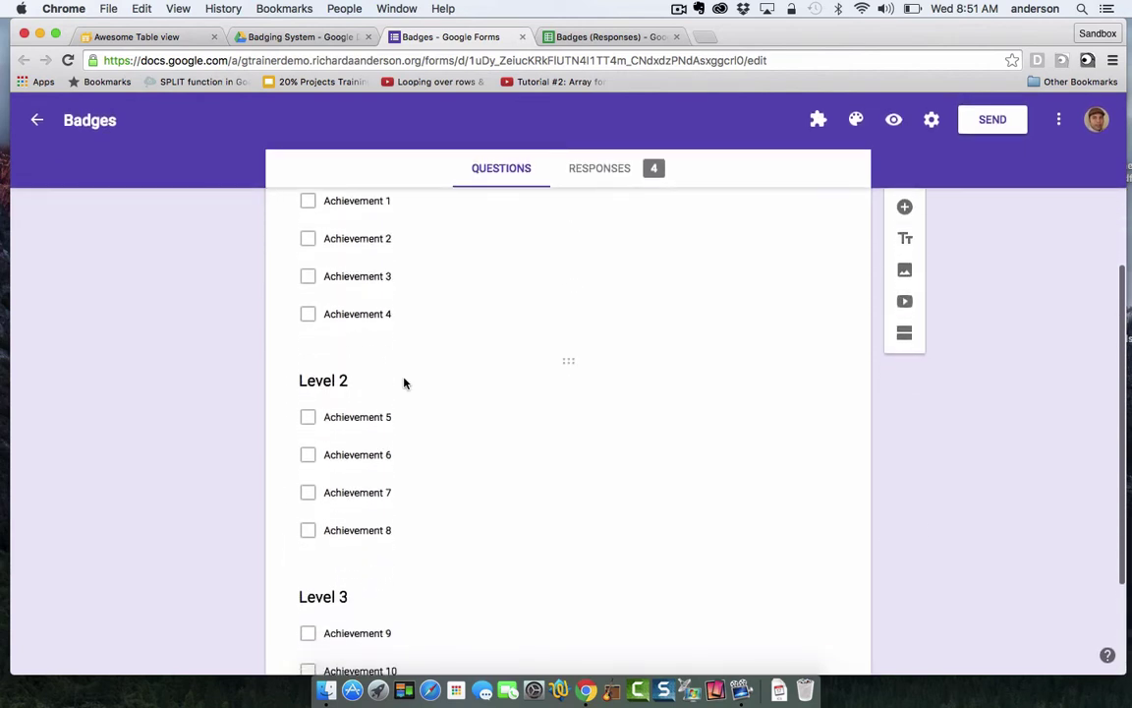
{"action": "scroll", "coordinate": [403, 381], "scroll_direction": "up", "scroll_amount": 1}
{"action": "scroll", "coordinate": [403, 379], "scroll_direction": "down", "scroll_amount": 2}
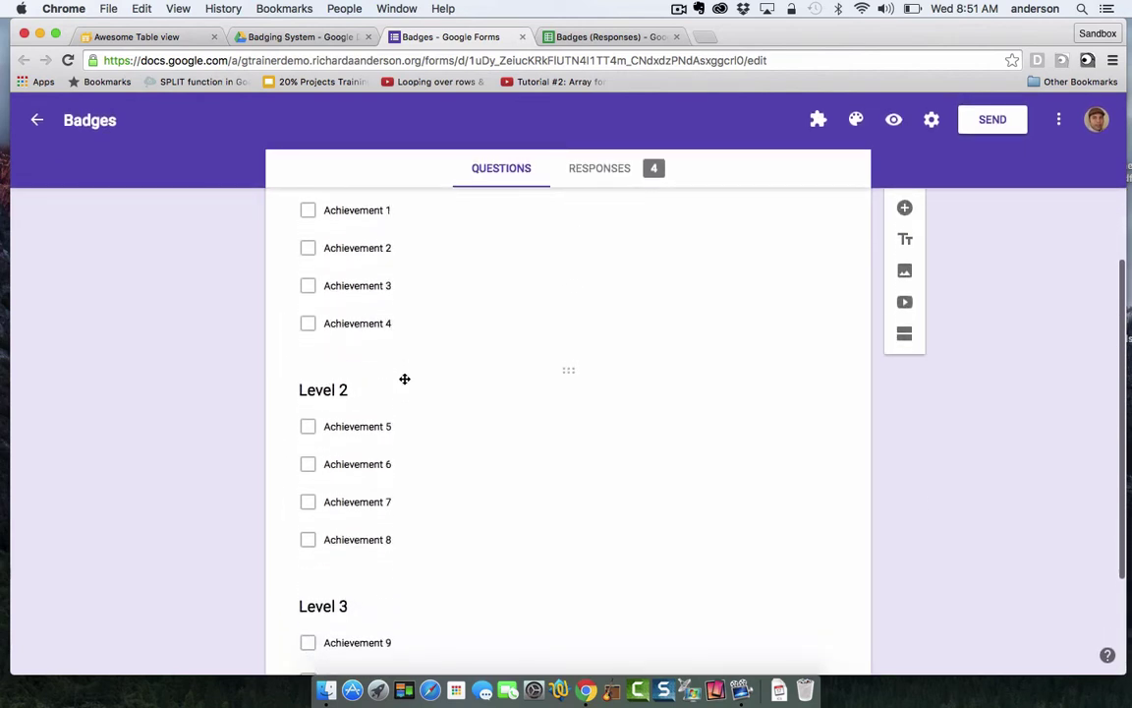
{"action": "scroll", "coordinate": [404, 381], "scroll_direction": "up", "scroll_amount": 1}
{"action": "scroll", "coordinate": [404, 378], "scroll_direction": "down", "scroll_amount": 1}
{"action": "scroll", "coordinate": [404, 380], "scroll_direction": "up", "scroll_amount": 1}
{"action": "scroll", "coordinate": [403, 381], "scroll_direction": "down", "scroll_amount": 2}
{"action": "scroll", "coordinate": [404, 381], "scroll_direction": "up", "scroll_amount": 2}
{"action": "scroll", "coordinate": [404, 382], "scroll_direction": "up", "scroll_amount": 1}
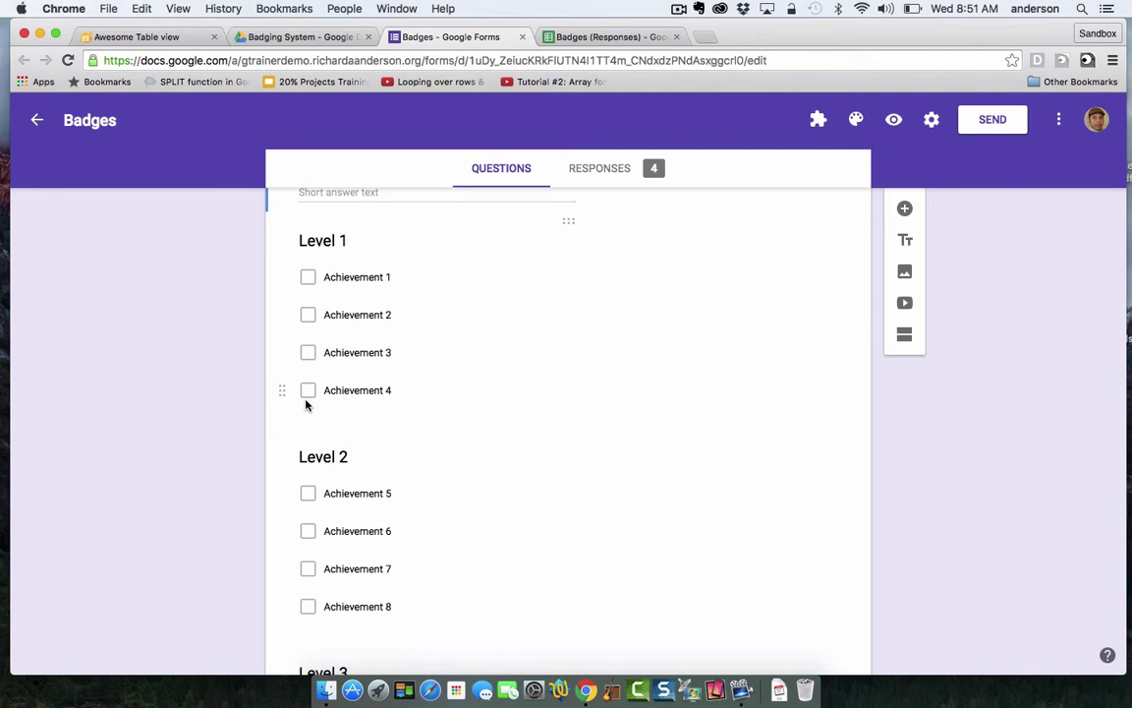
- Inspect the responses sheet from timestamp A2 to the first edit-response URL in F2
{"action": "left_click", "coordinate": [609, 37]}
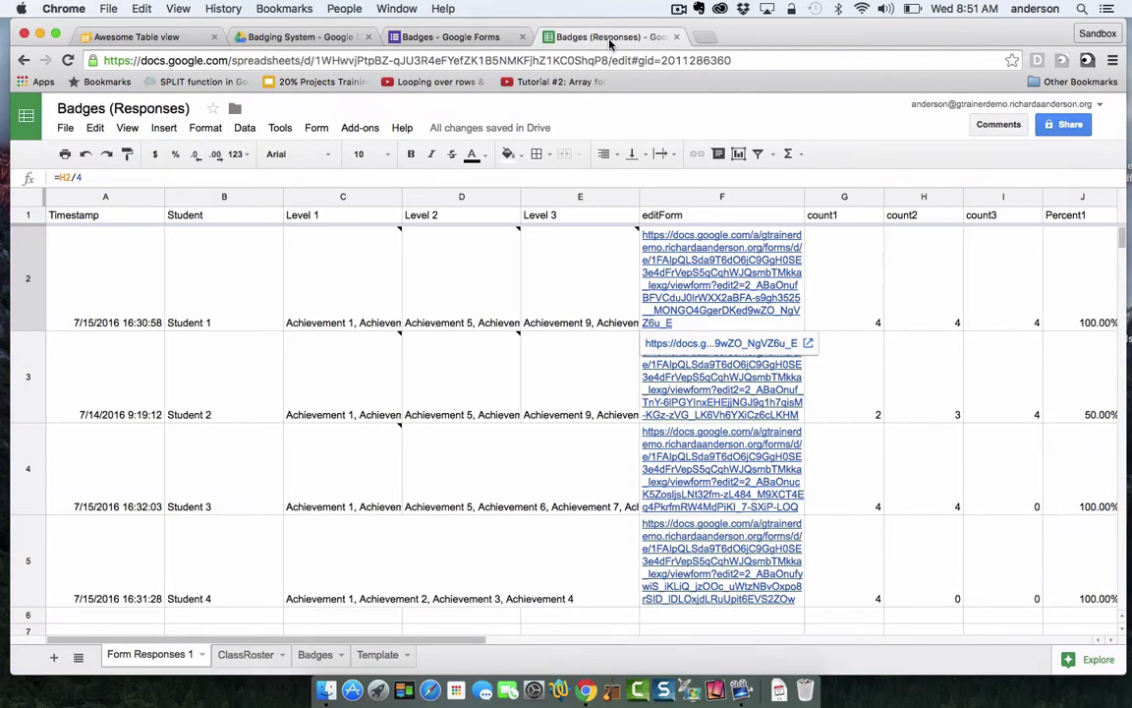
{"action": "left_click", "coordinate": [98, 266]}
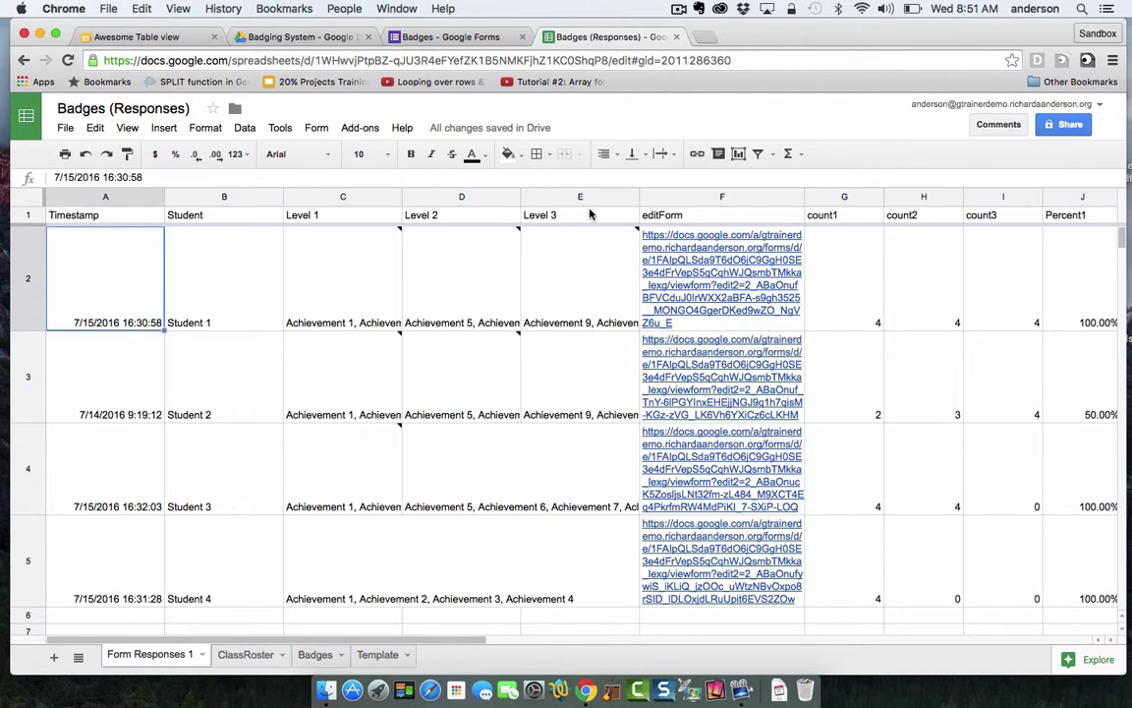
{"action": "mouse_move", "coordinate": [545, 315]}
{"action": "mouse_move", "coordinate": [563, 232]}
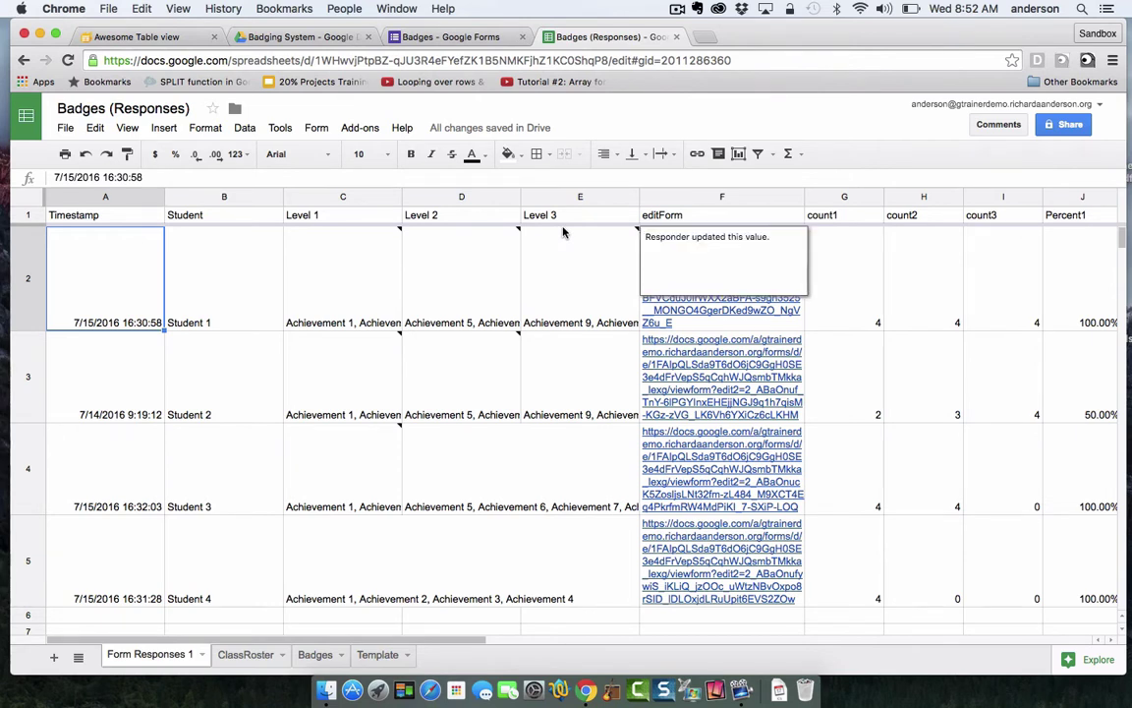
{"action": "mouse_move", "coordinate": [729, 287]}
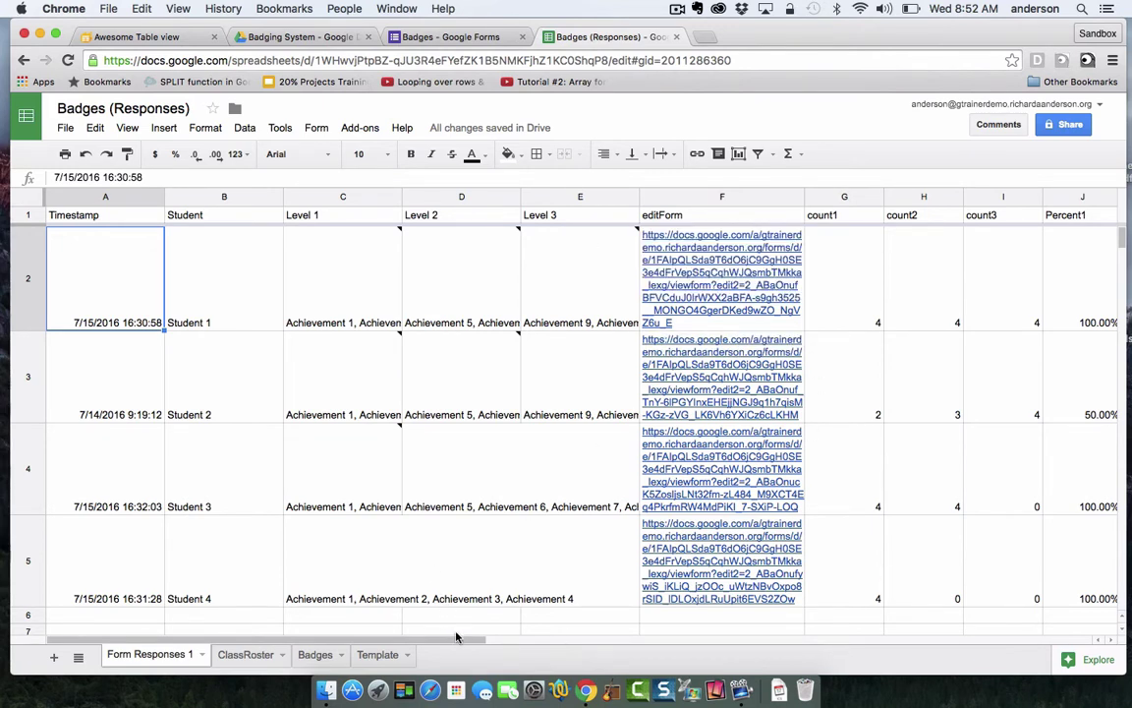
{"action": "mouse_move", "coordinate": [455, 639]}
{"action": "left_mouse_down"}
{"action": "mouse_move", "coordinate": [677, 642]}
{"action": "mouse_move", "coordinate": [433, 640]}
{"action": "left_mouse_up"}
{"action": "mouse_move", "coordinate": [566, 283]}
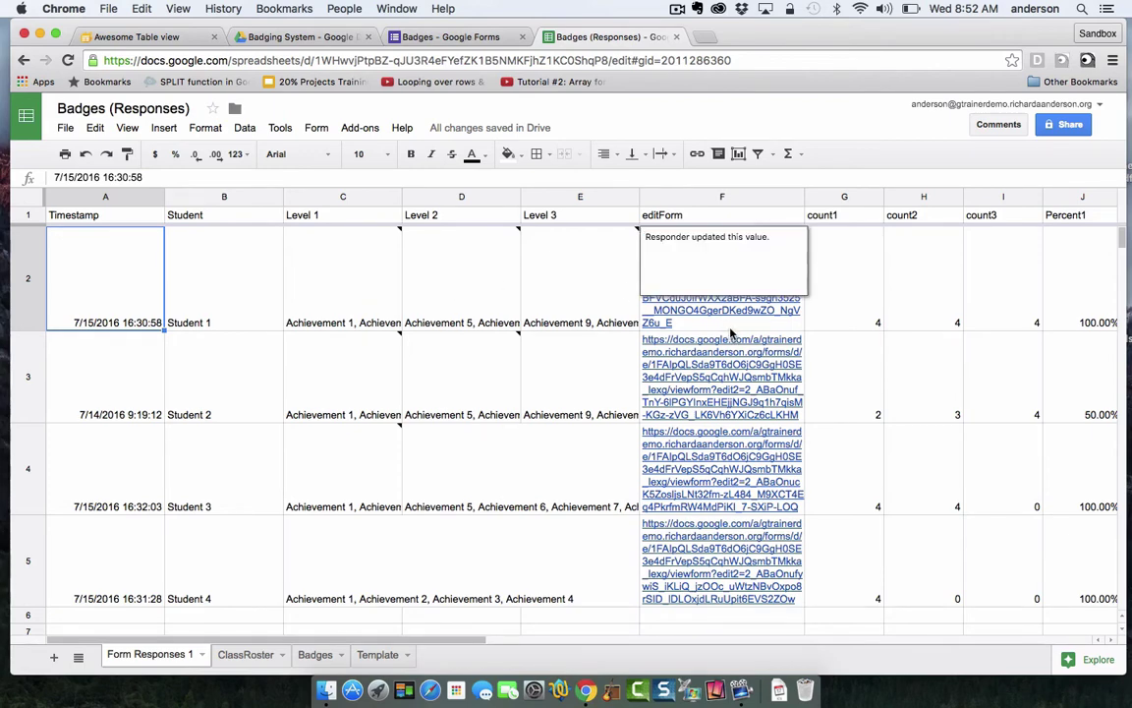
{"action": "left_click", "coordinate": [730, 328]}
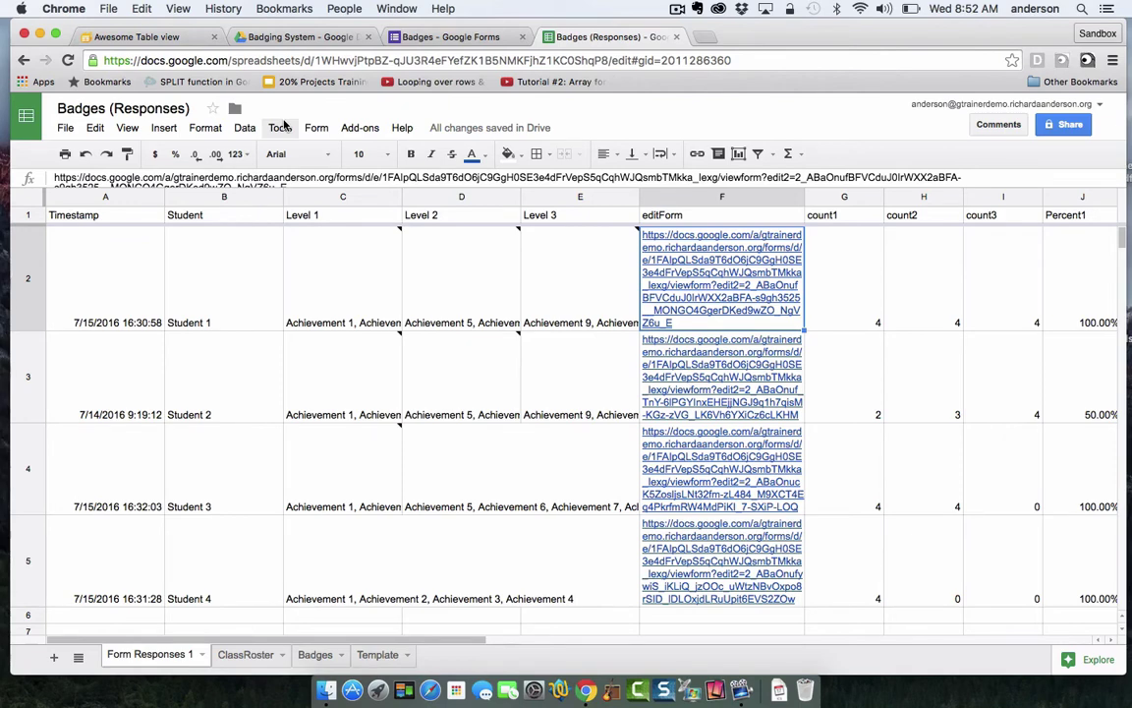
- Open the spreadsheet's bound Badging Script project in the Apps Script editor
{"action": "left_click", "coordinate": [281, 127]}
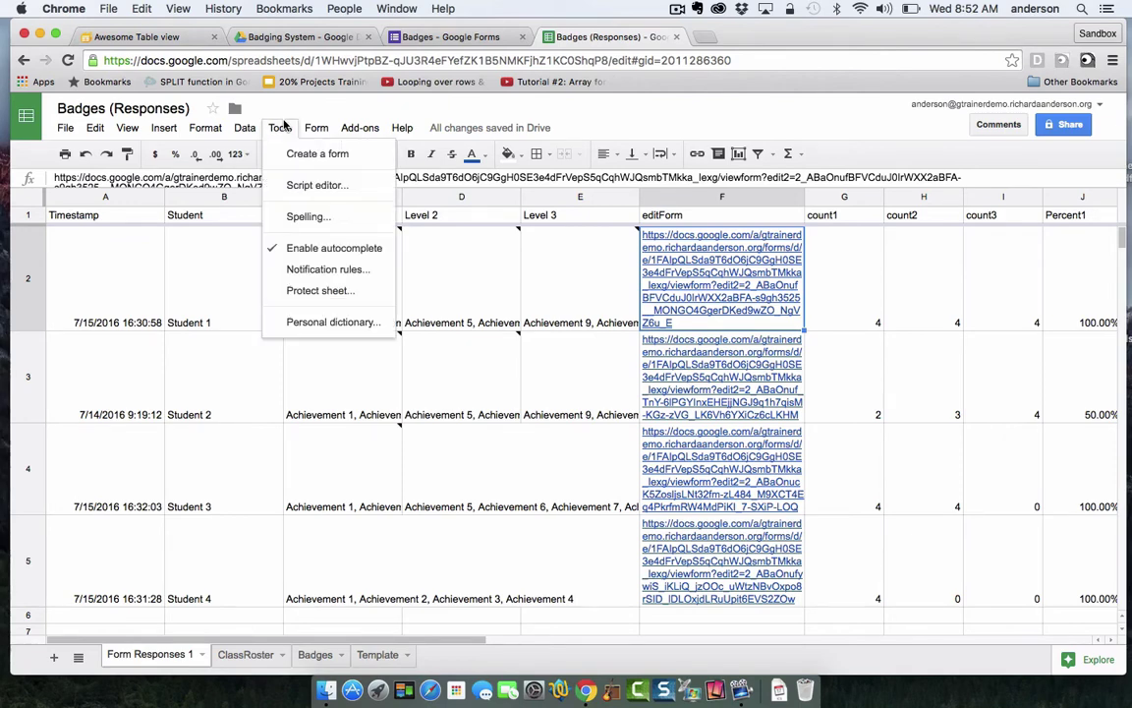
{"action": "left_click", "coordinate": [312, 187]}
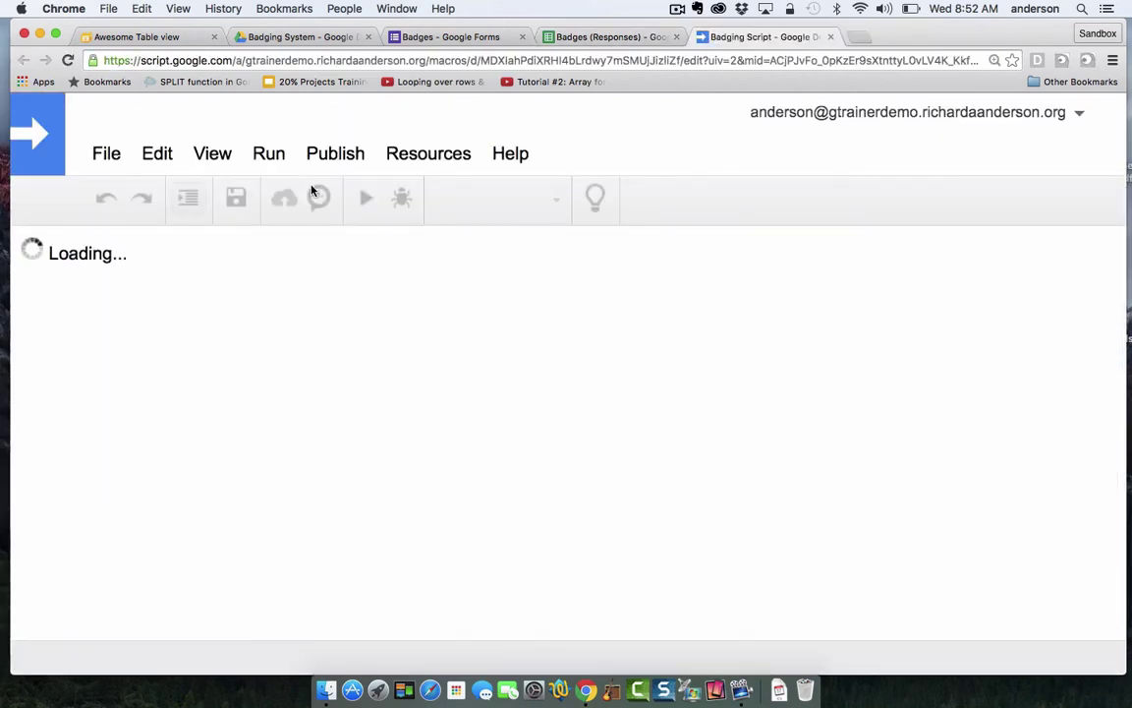
{"action": "left_click", "coordinate": [216, 155]}
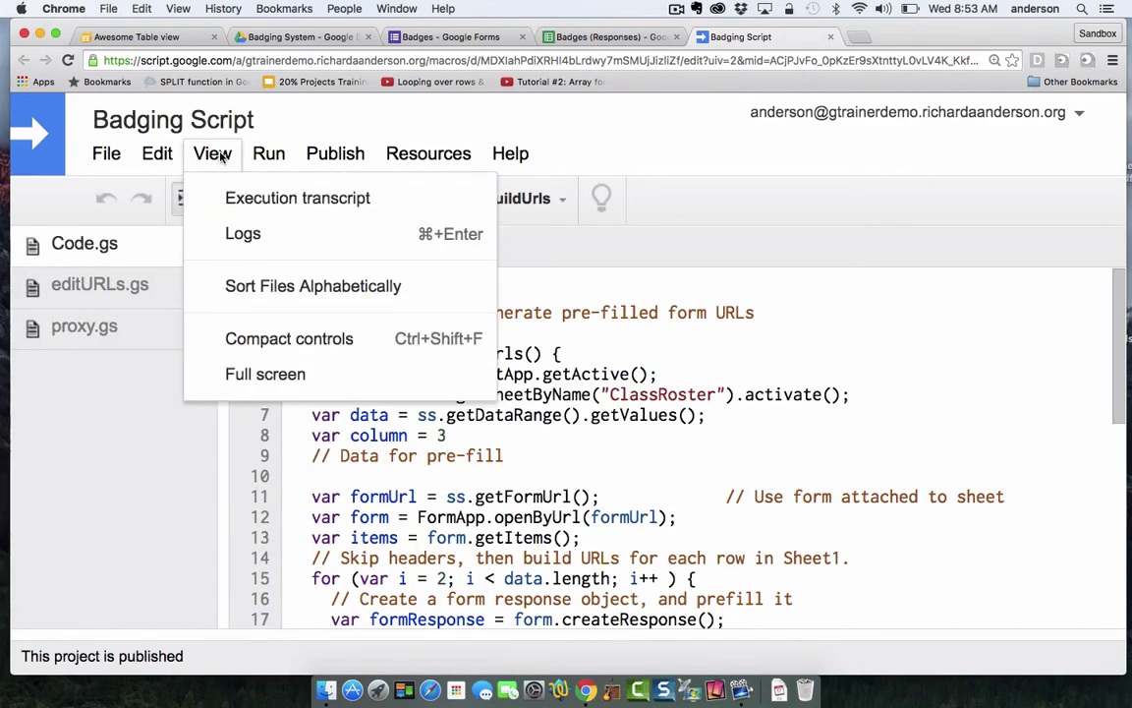
{"action": "left_click", "coordinate": [218, 156]}
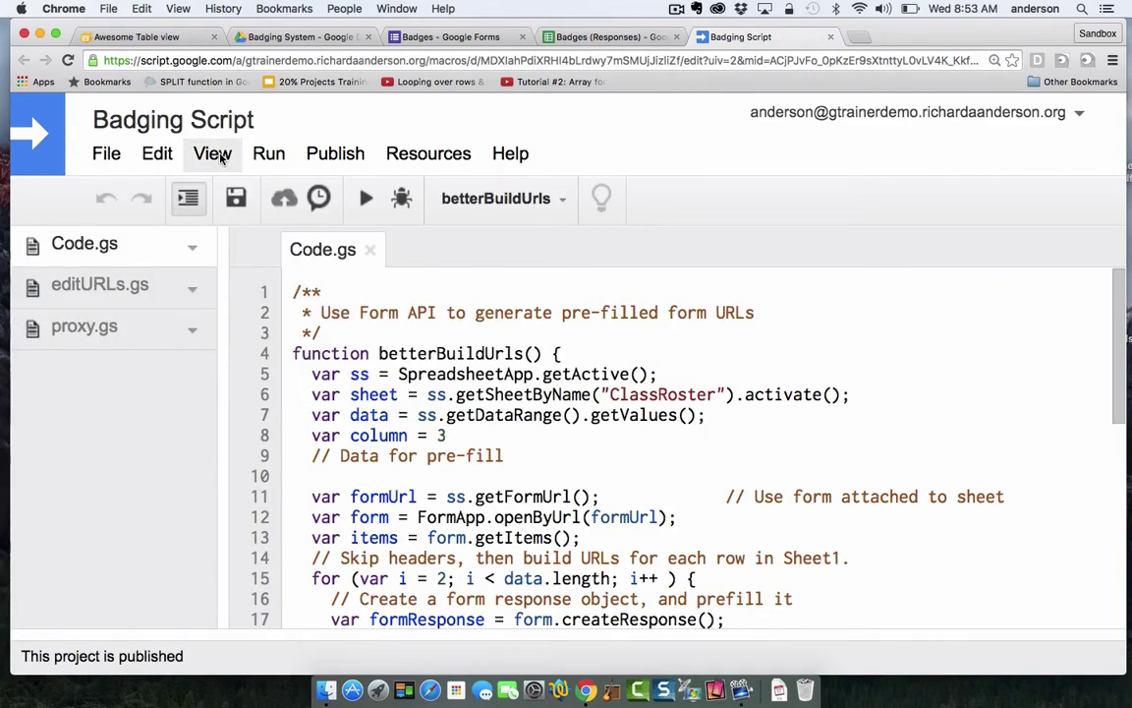
- Zoom out, open editURLs.gs and highlight urlCol's column value 6 in assignEditUrls
{"action": "key", "text": "ctrl+minus"}
{"action": "key", "text": "ctrl+minus"}
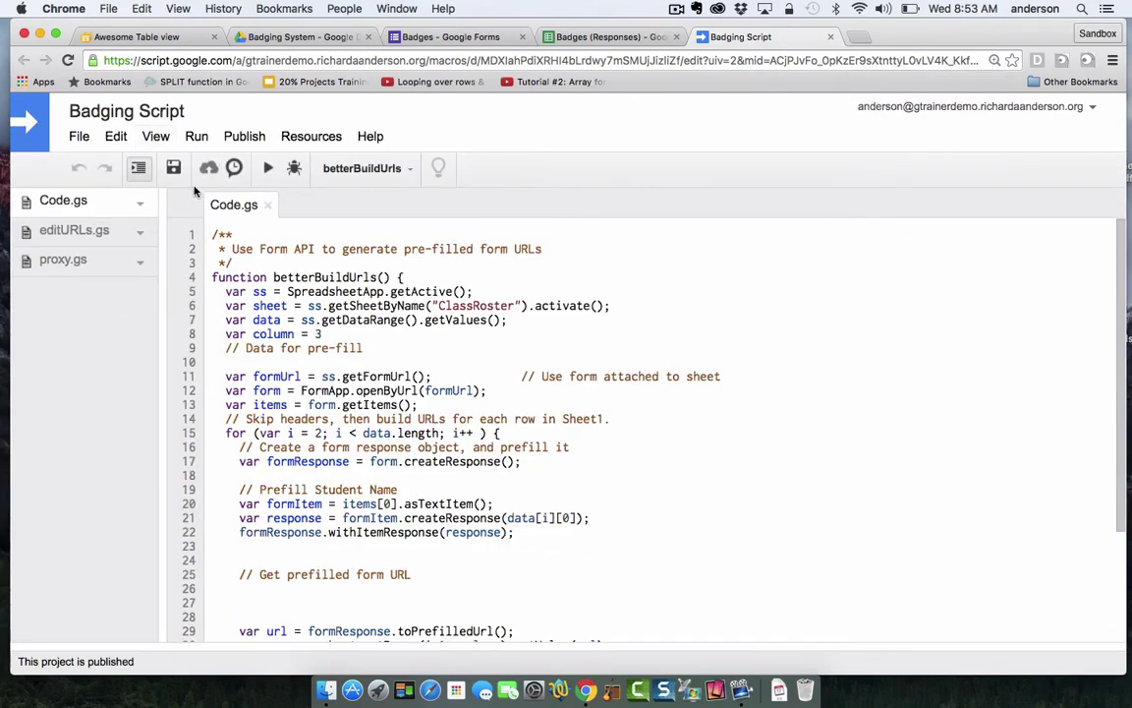
{"action": "left_click", "coordinate": [57, 232]}
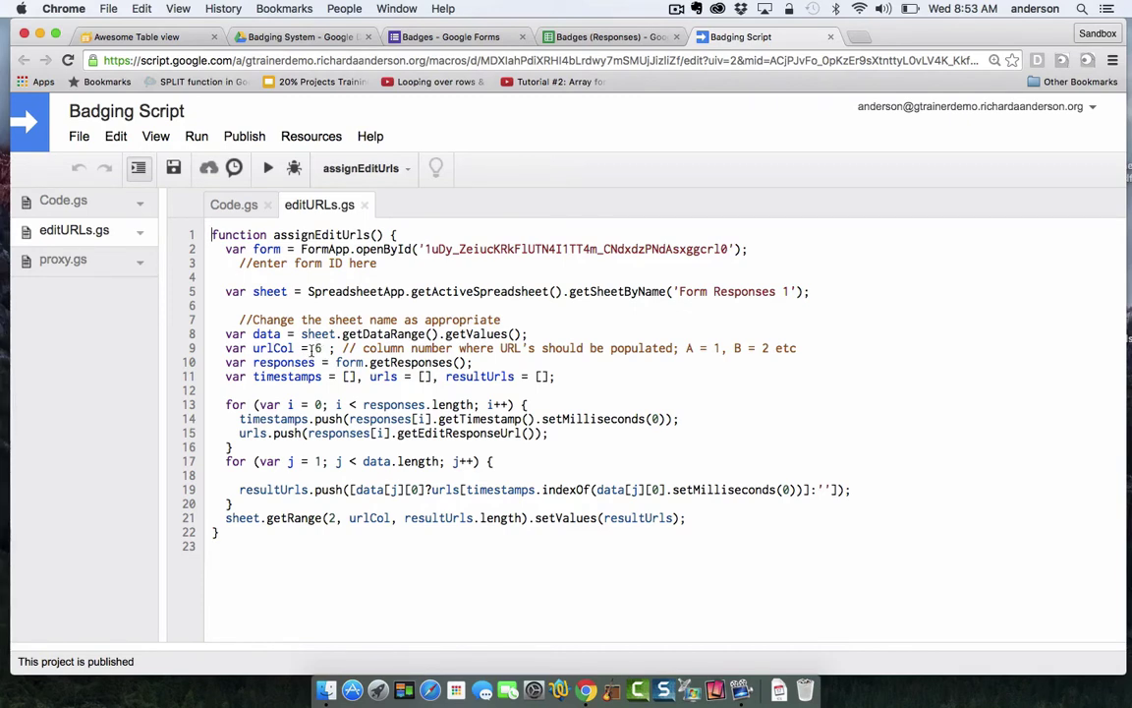
{"action": "double_click", "coordinate": [318, 349]}
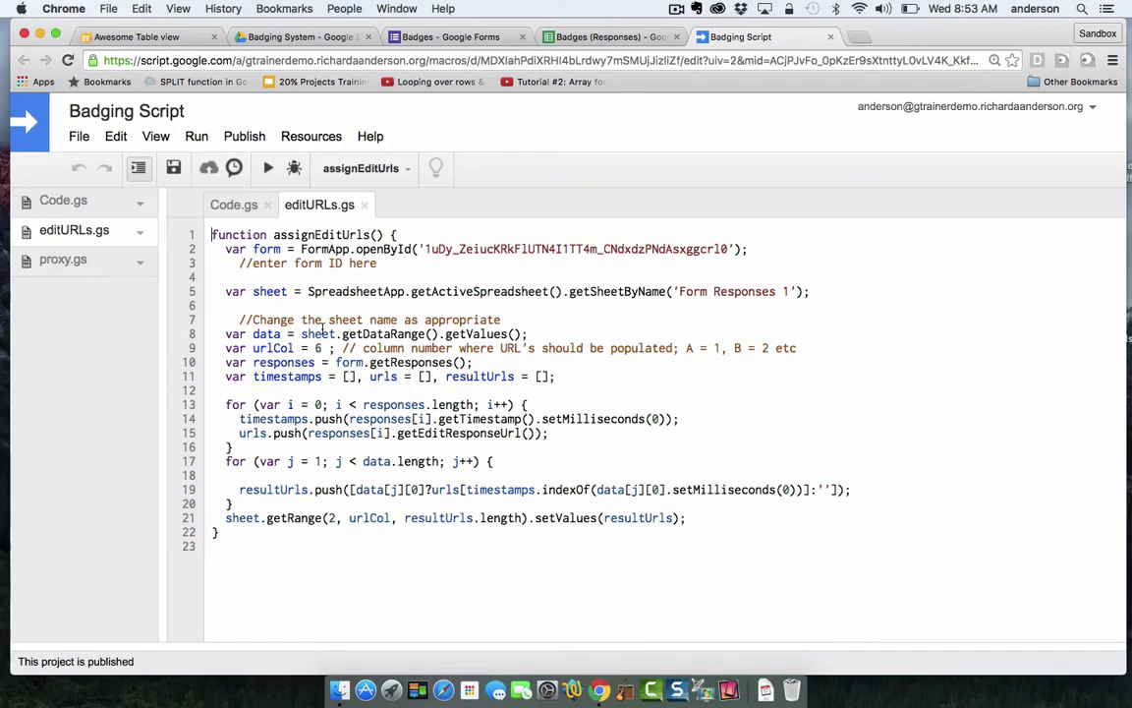
- Return to Badges (Responses) and preview the edit-response link in cell F2
{"action": "left_click", "coordinate": [546, 38]}
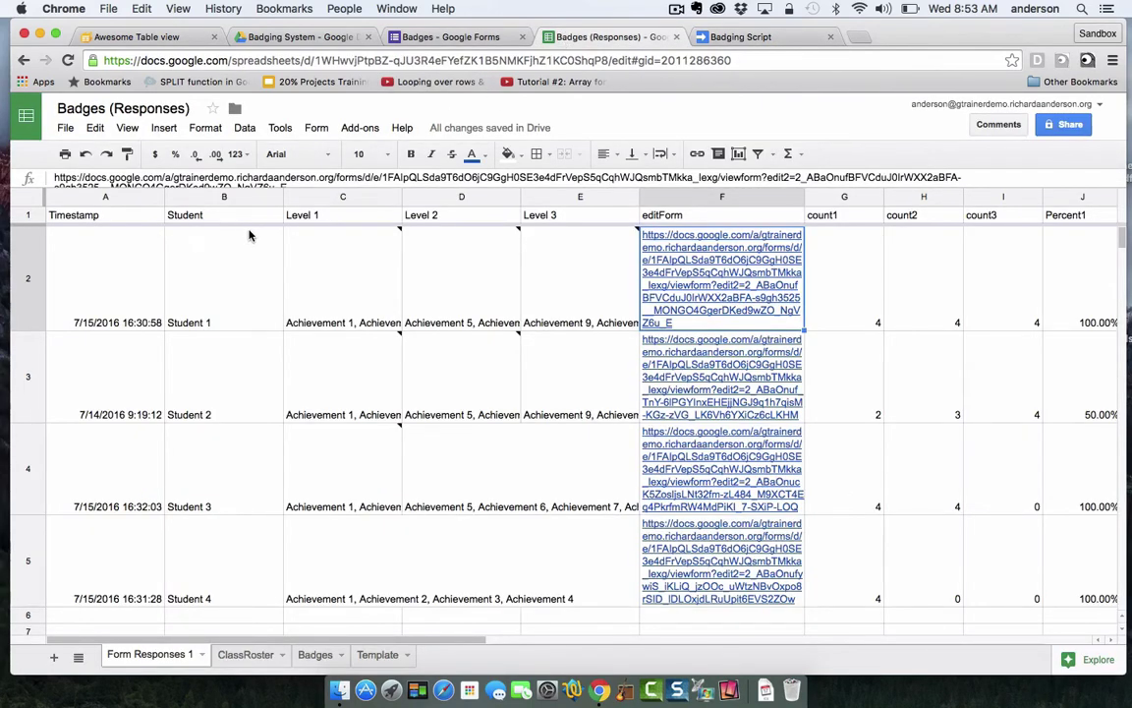
{"action": "mouse_move", "coordinate": [292, 237]}
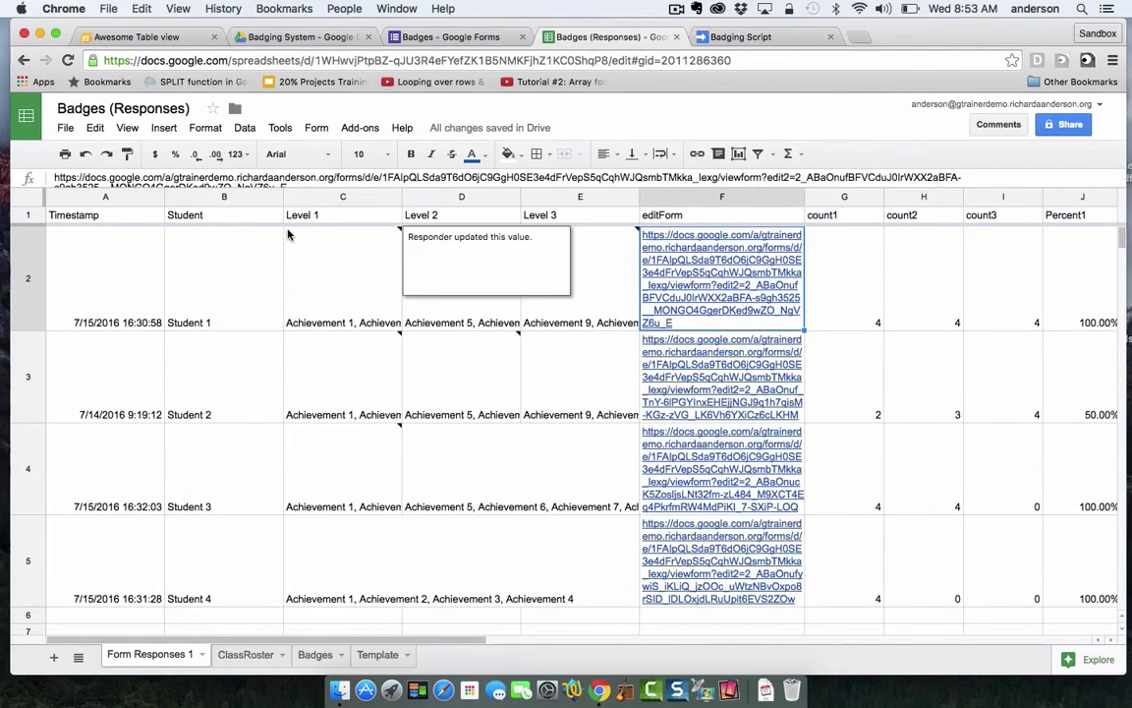
{"action": "left_click", "coordinate": [673, 253]}
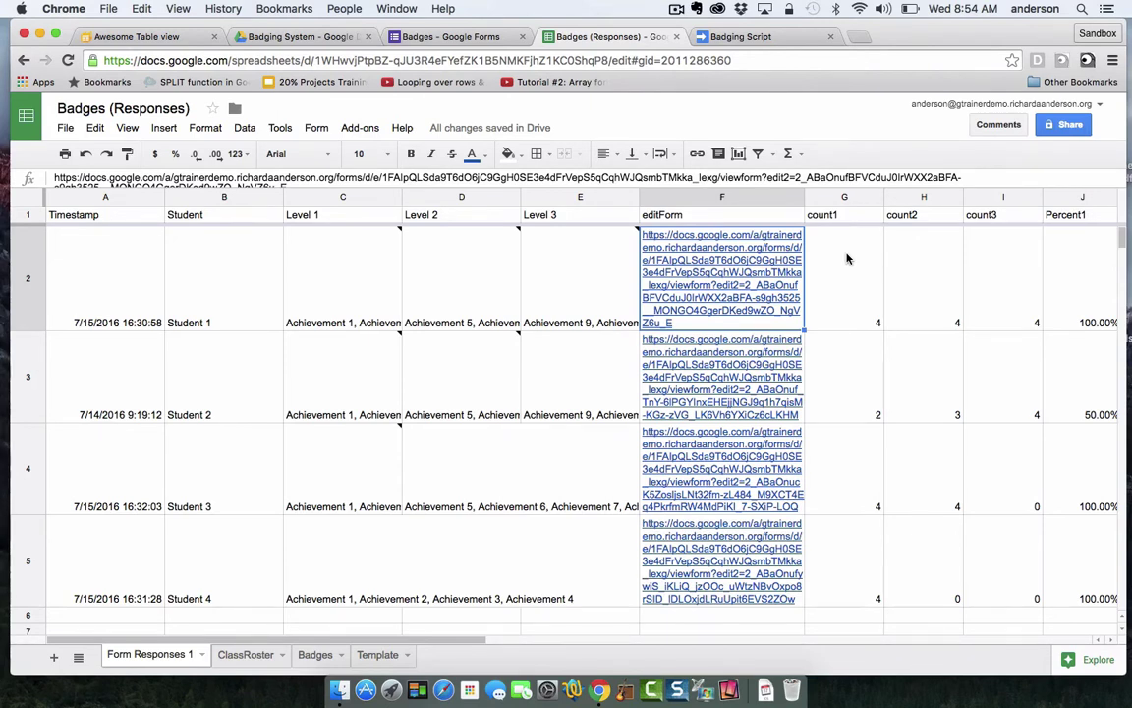
{"action": "mouse_move", "coordinate": [688, 305]}
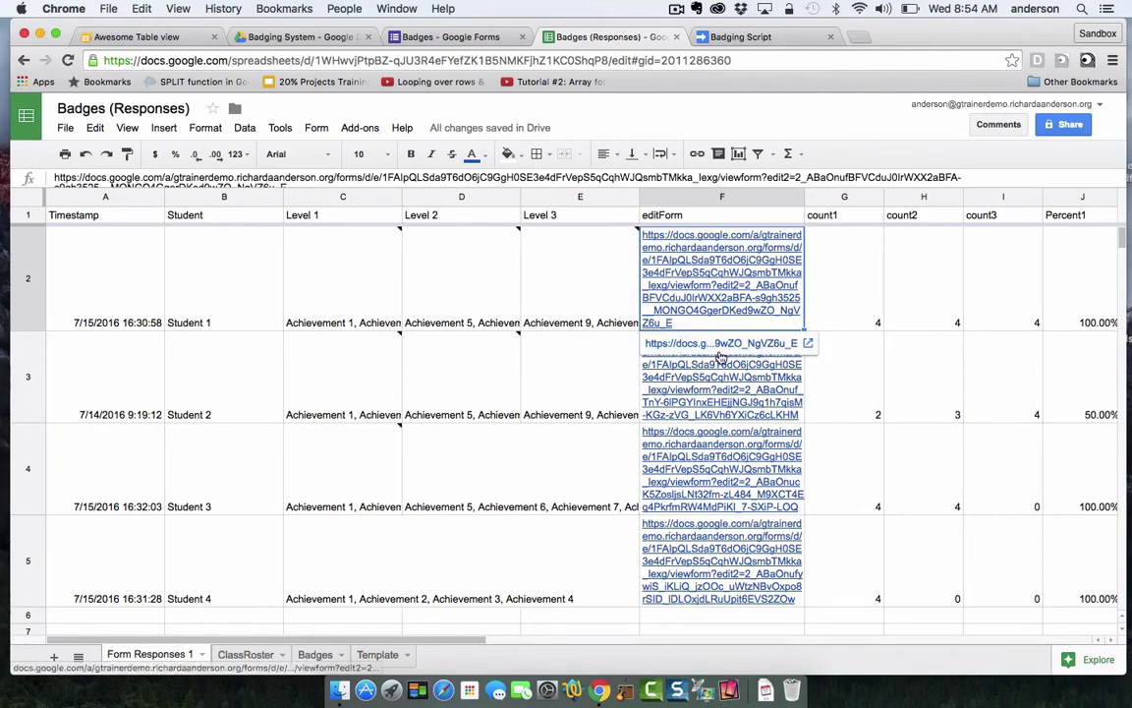
{"action": "left_click", "coordinate": [718, 349]}
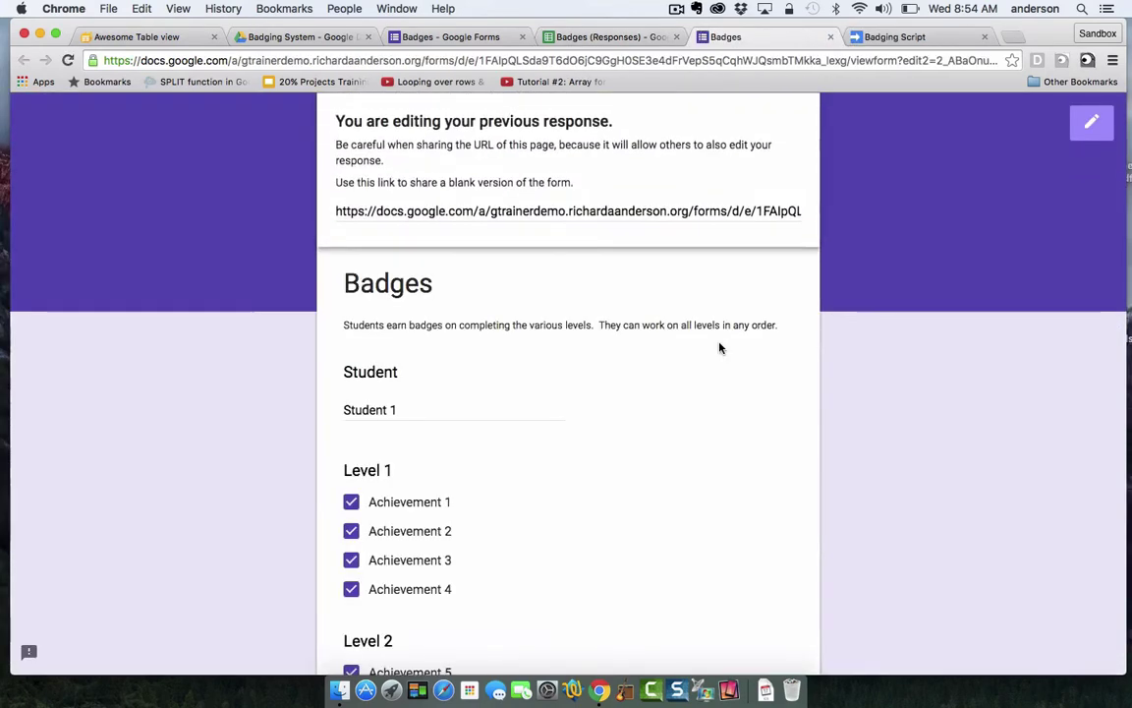
{"action": "scroll", "coordinate": [687, 500], "scroll_direction": "down", "scroll_amount": 10}
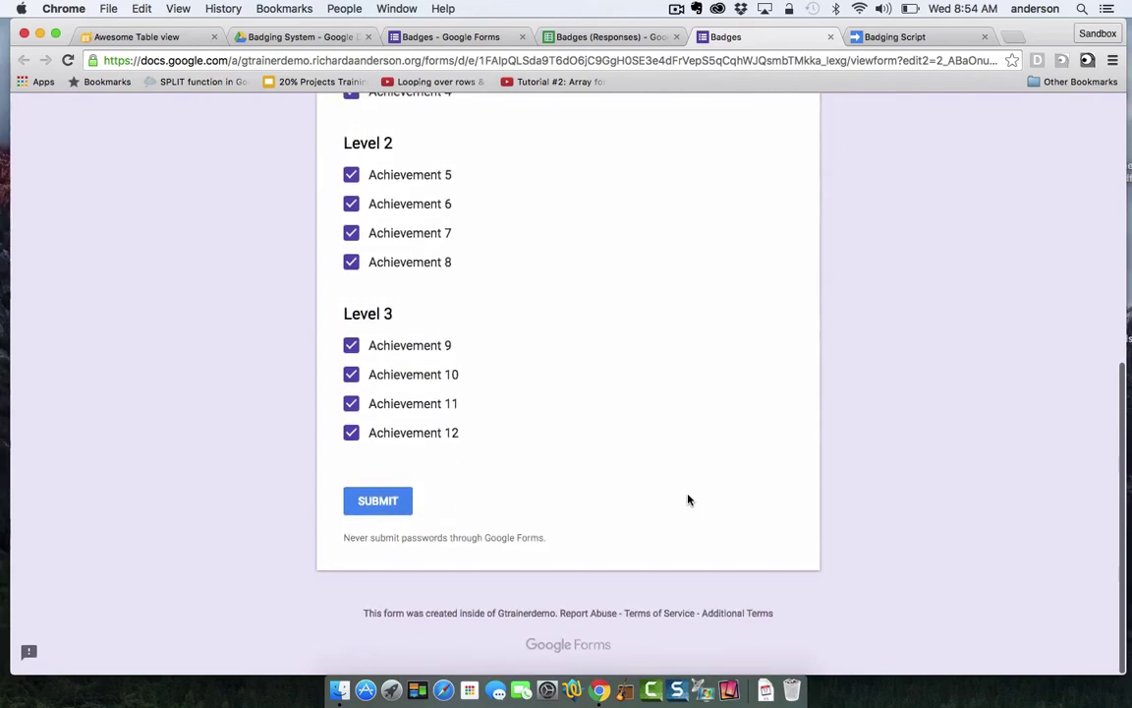
{"action": "scroll", "coordinate": [688, 499], "scroll_direction": "up", "scroll_amount": 3}
{"action": "scroll", "coordinate": [688, 499], "scroll_direction": "down", "scroll_amount": 3}
{"action": "scroll", "coordinate": [688, 499], "scroll_direction": "up", "scroll_amount": 10}
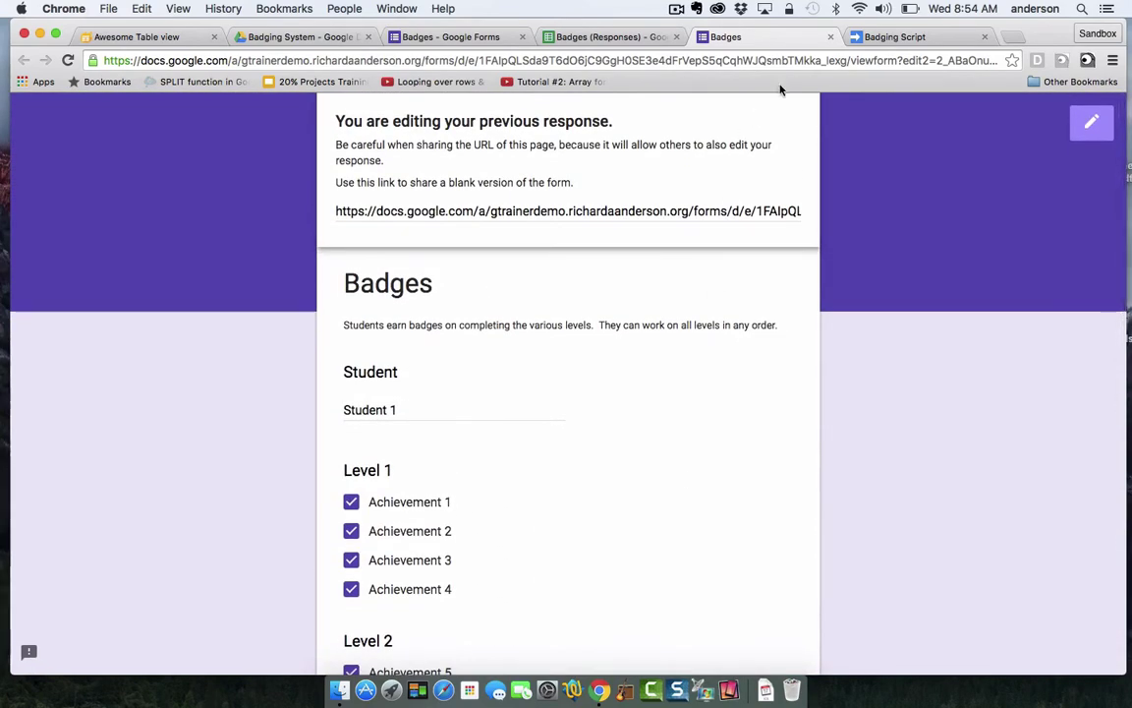
{"action": "left_click", "coordinate": [830, 36]}
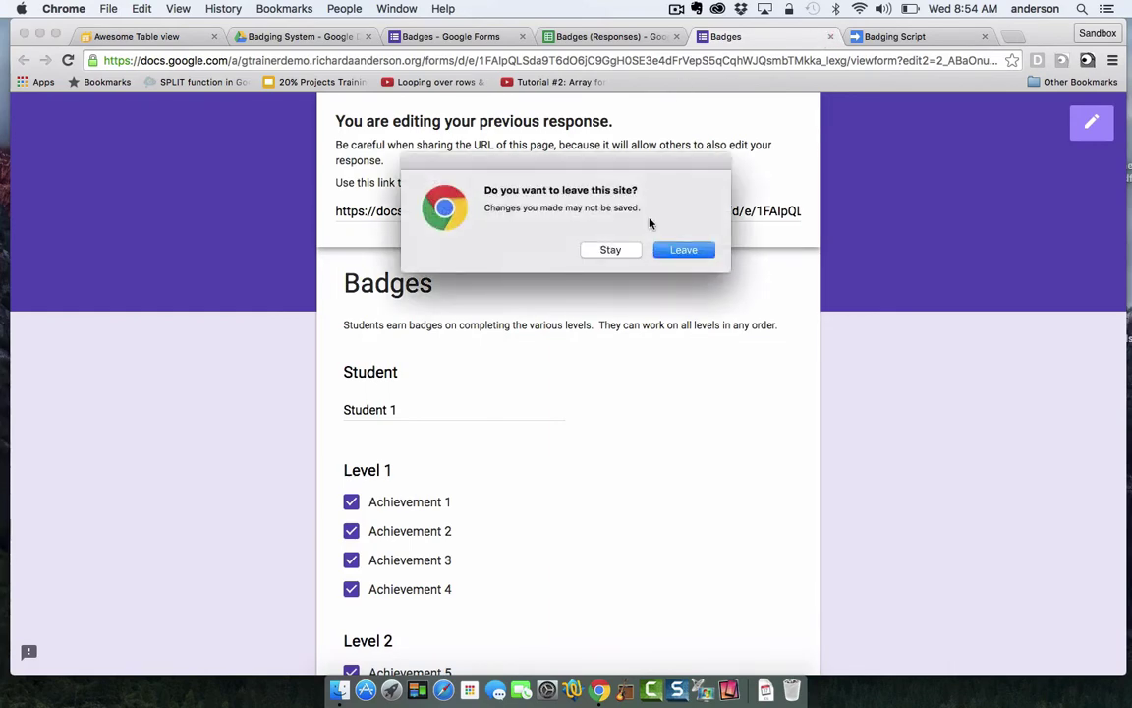
{"action": "left_click", "coordinate": [672, 249]}
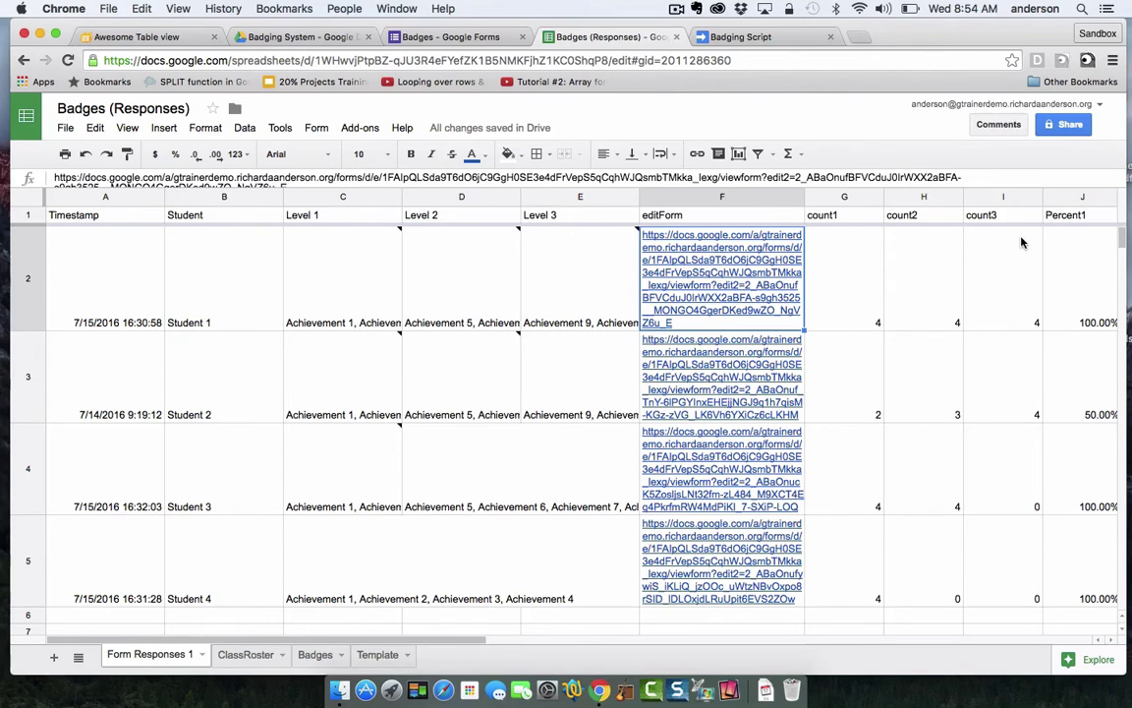
{"action": "left_click", "coordinate": [862, 272]}
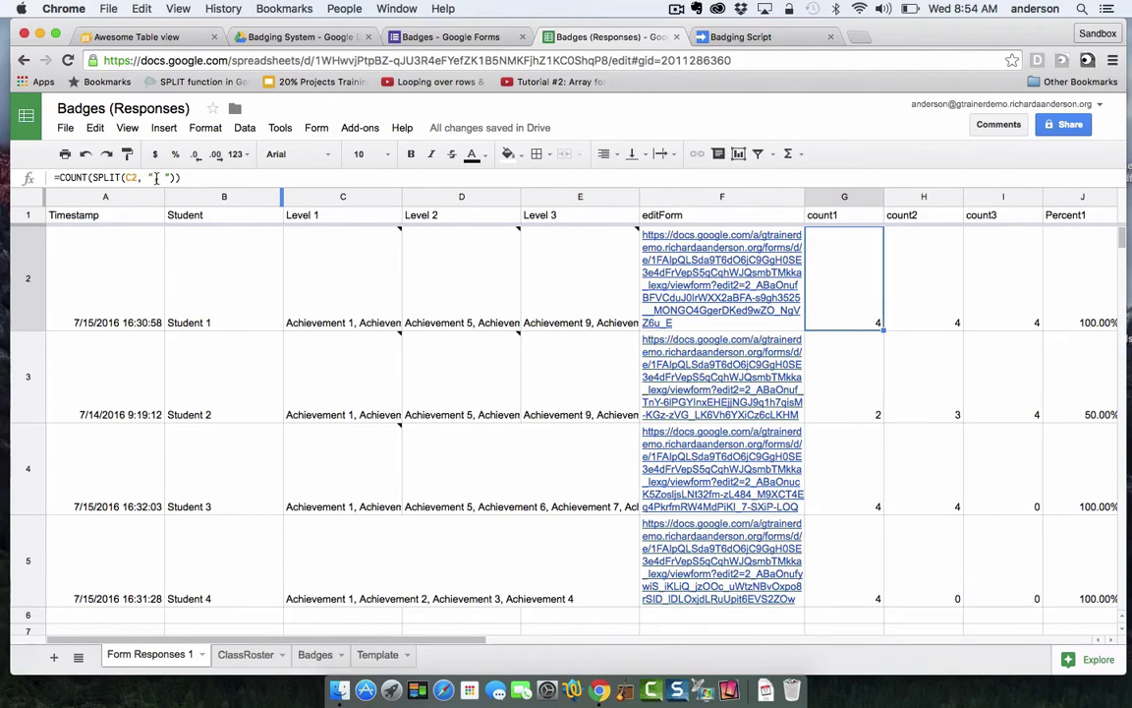
{"action": "mouse_move", "coordinate": [313, 296]}
{"action": "left_click", "coordinate": [939, 283]}
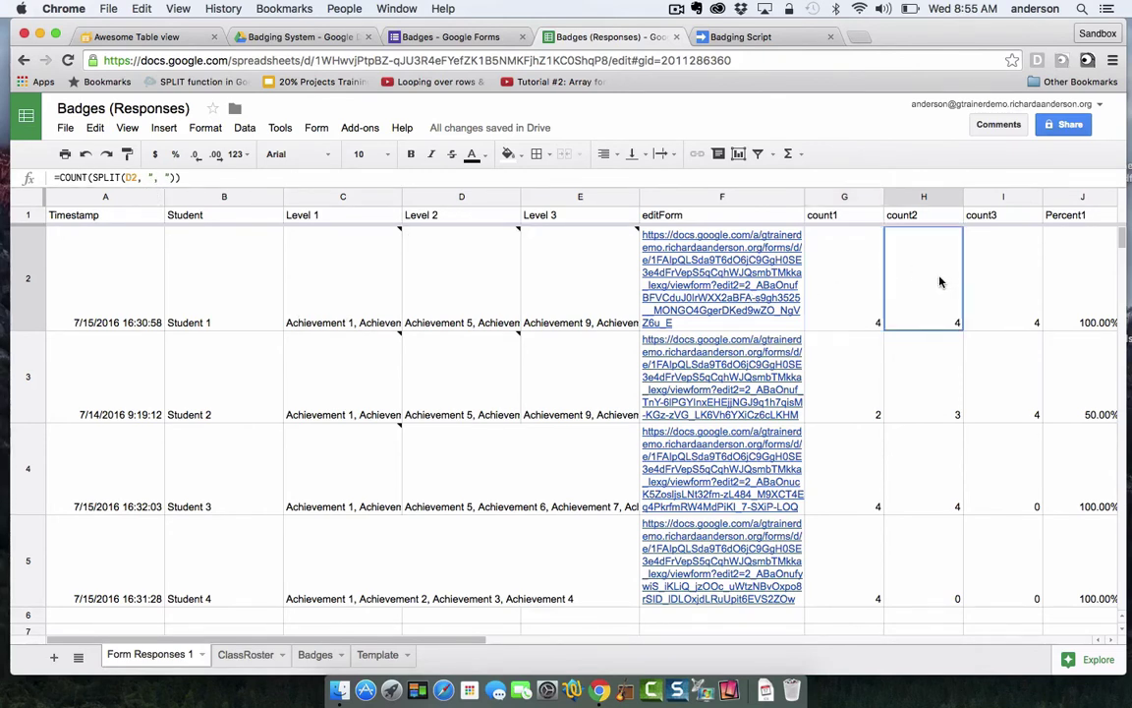
{"action": "left_click", "coordinate": [1003, 279]}
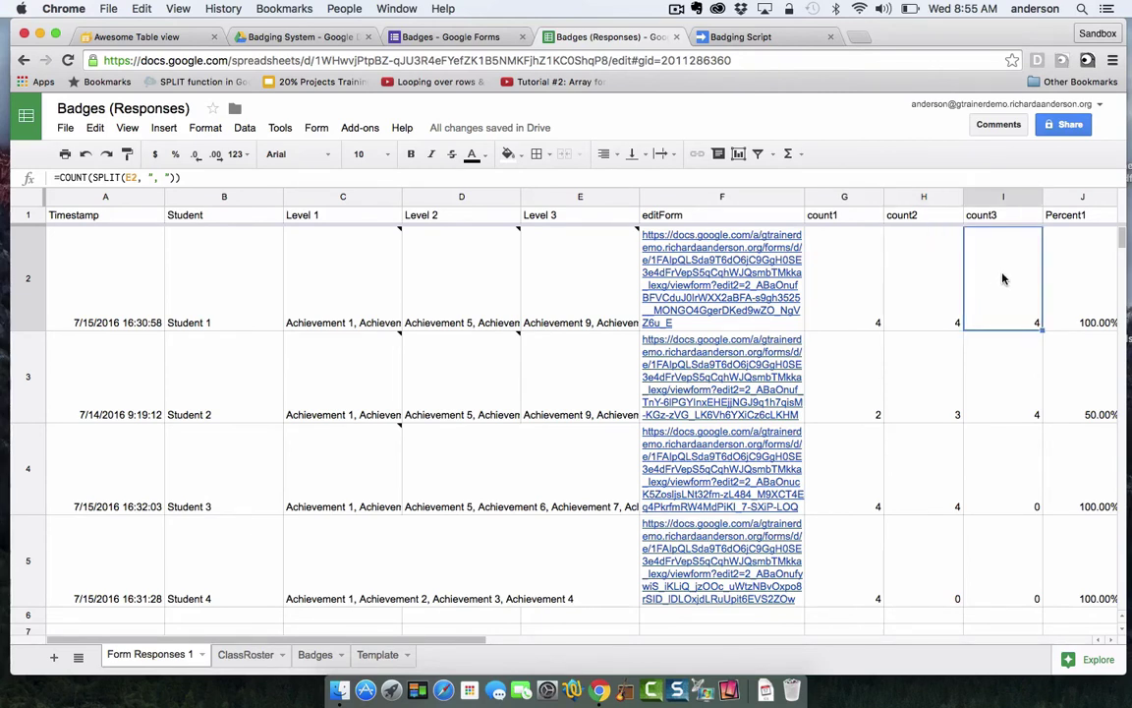
{"action": "left_click", "coordinate": [844, 296]}
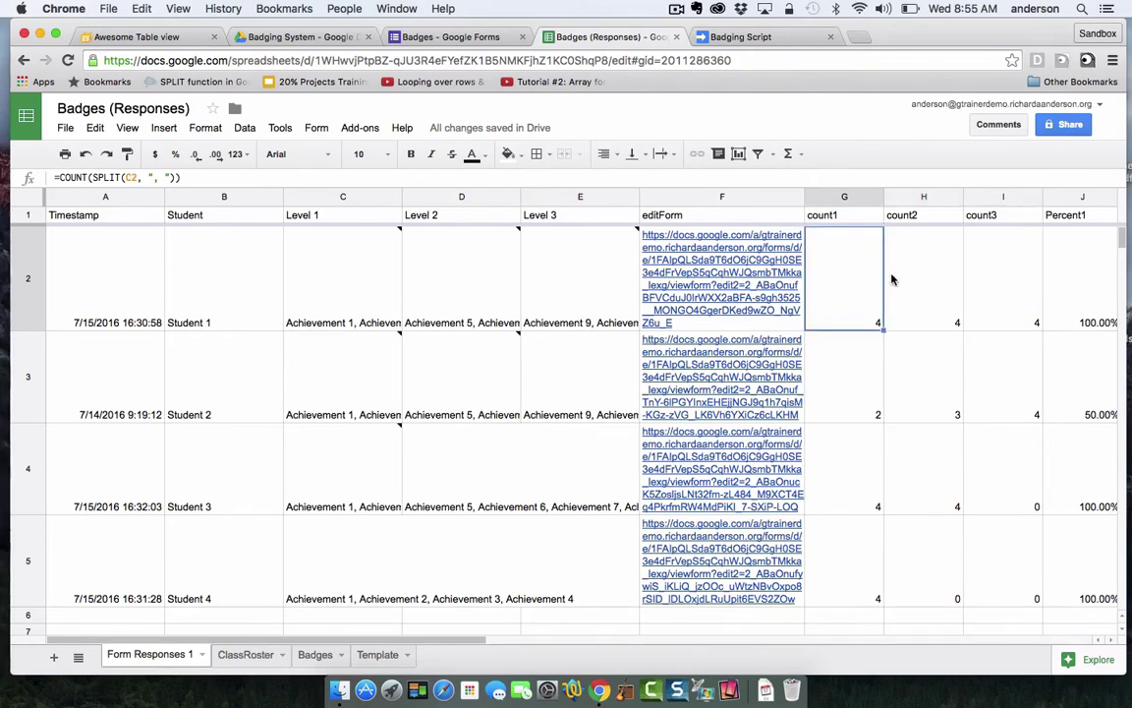
{"action": "left_click", "coordinate": [958, 278]}
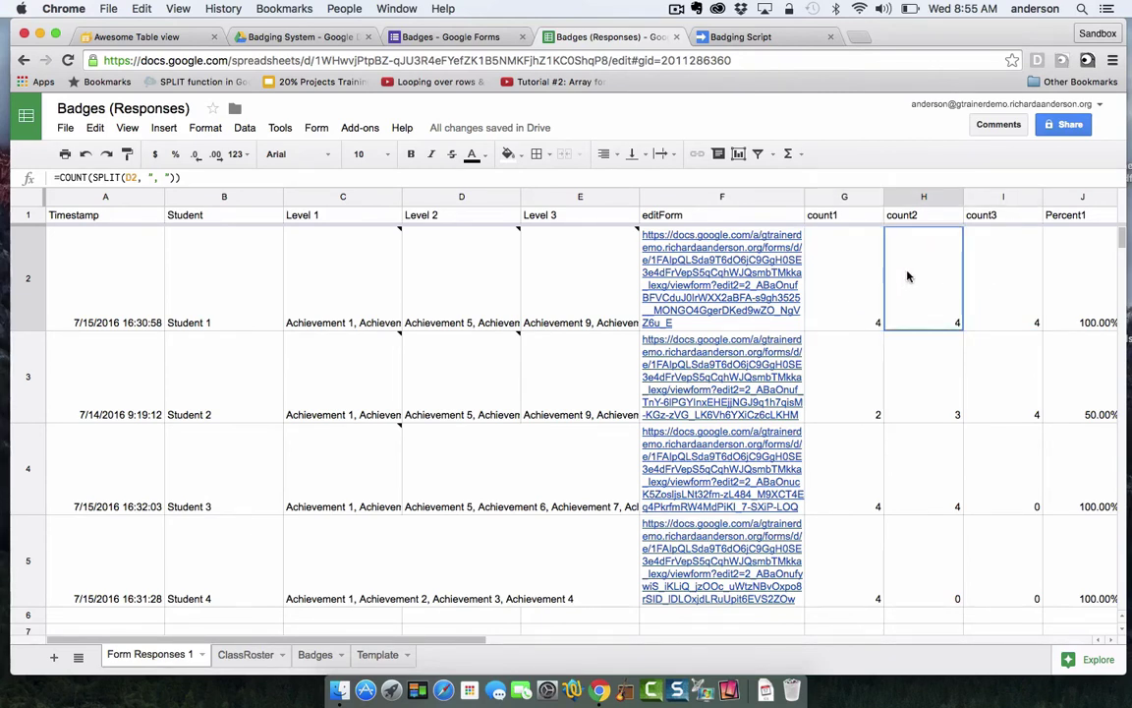
{"action": "left_click", "coordinate": [988, 279]}
{"action": "left_click", "coordinate": [844, 286]}
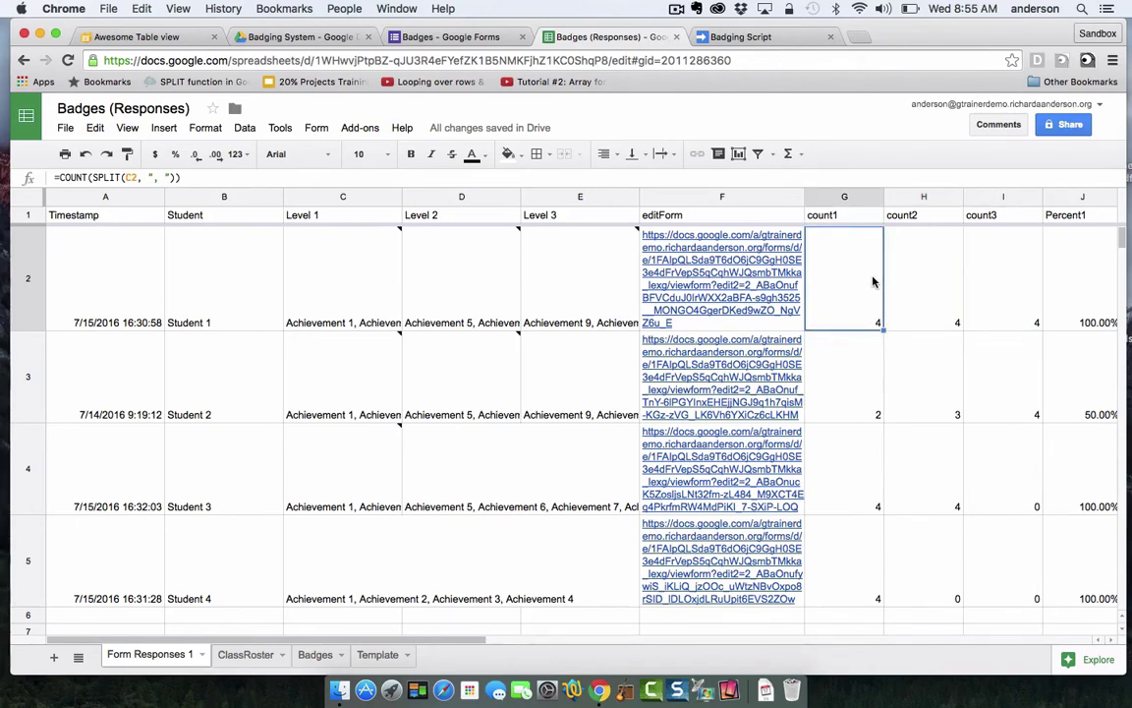
{"action": "left_click", "coordinate": [930, 276]}
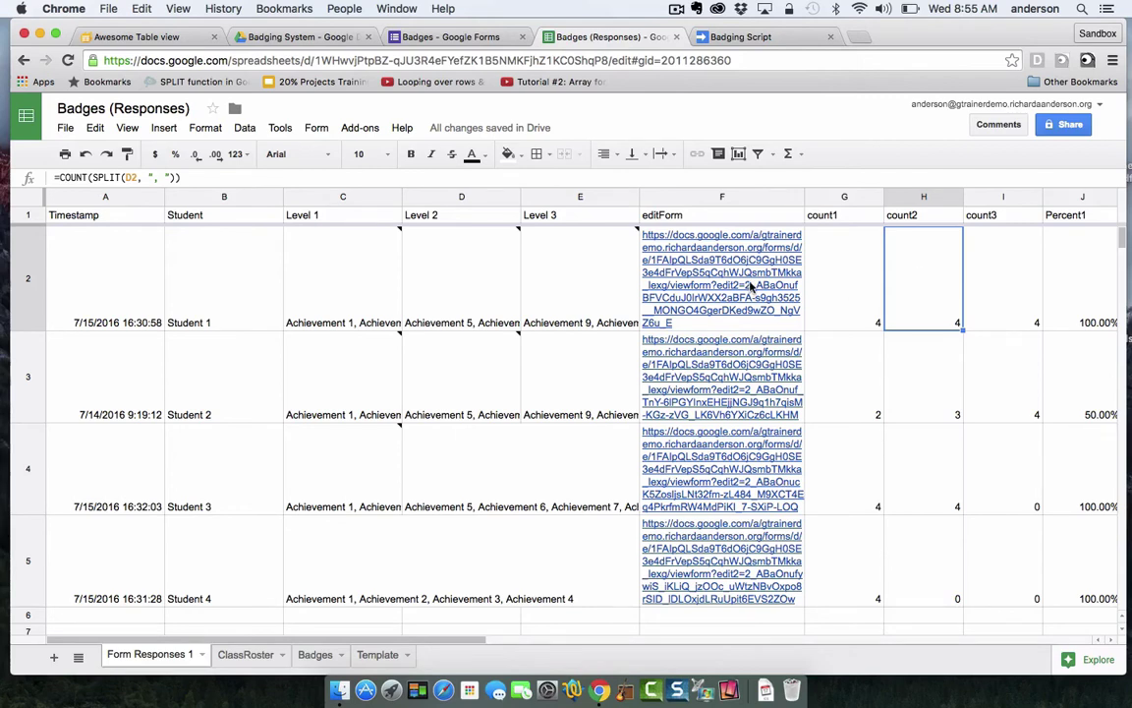
{"action": "key", "text": "Left"}
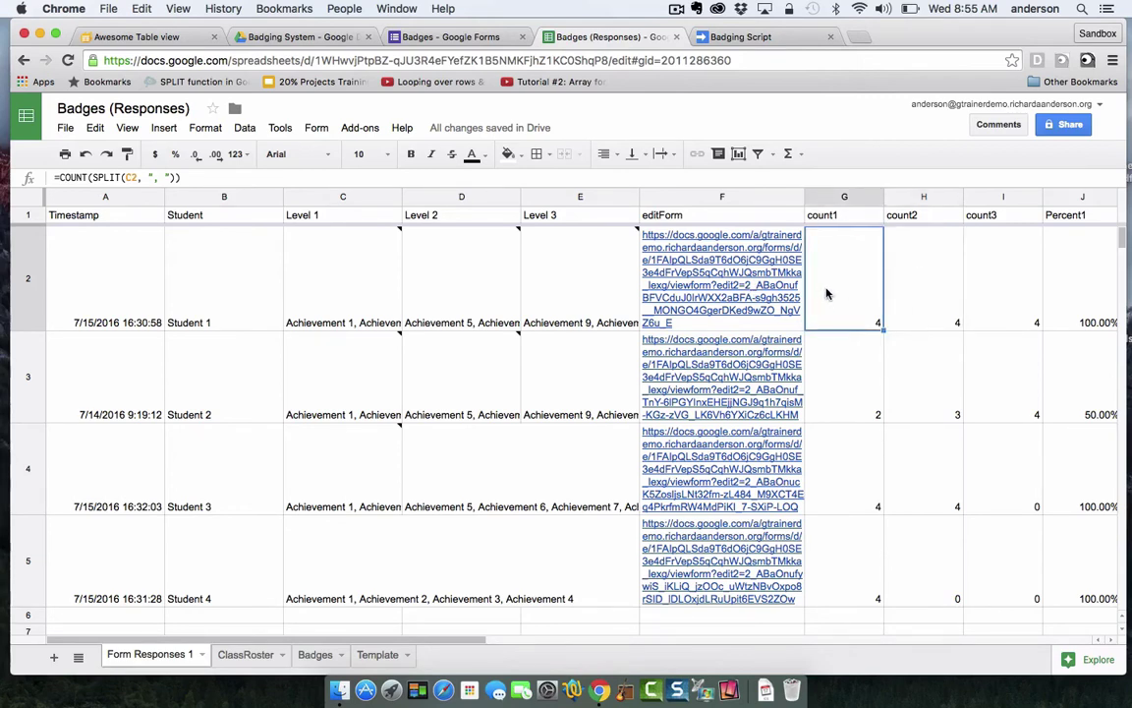
{"action": "left_click", "coordinate": [923, 259]}
{"action": "left_click", "coordinate": [983, 262]}
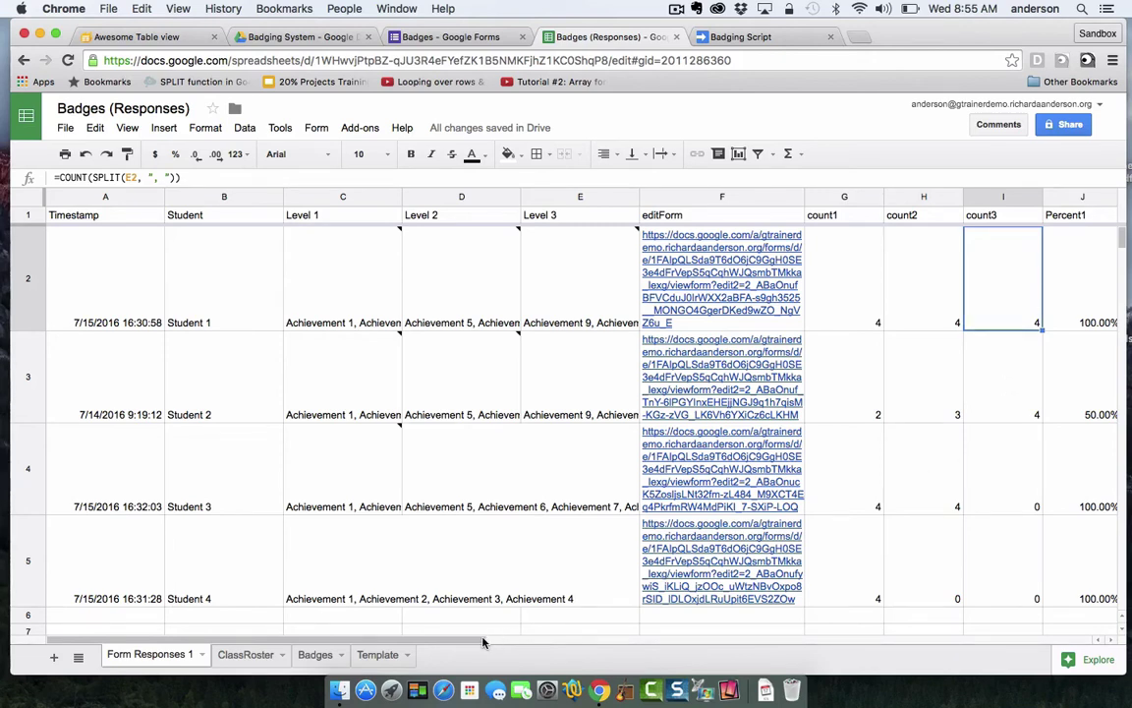
{"action": "left_click_drag", "start_coordinate": [492, 643], "coordinate": [639, 647]}
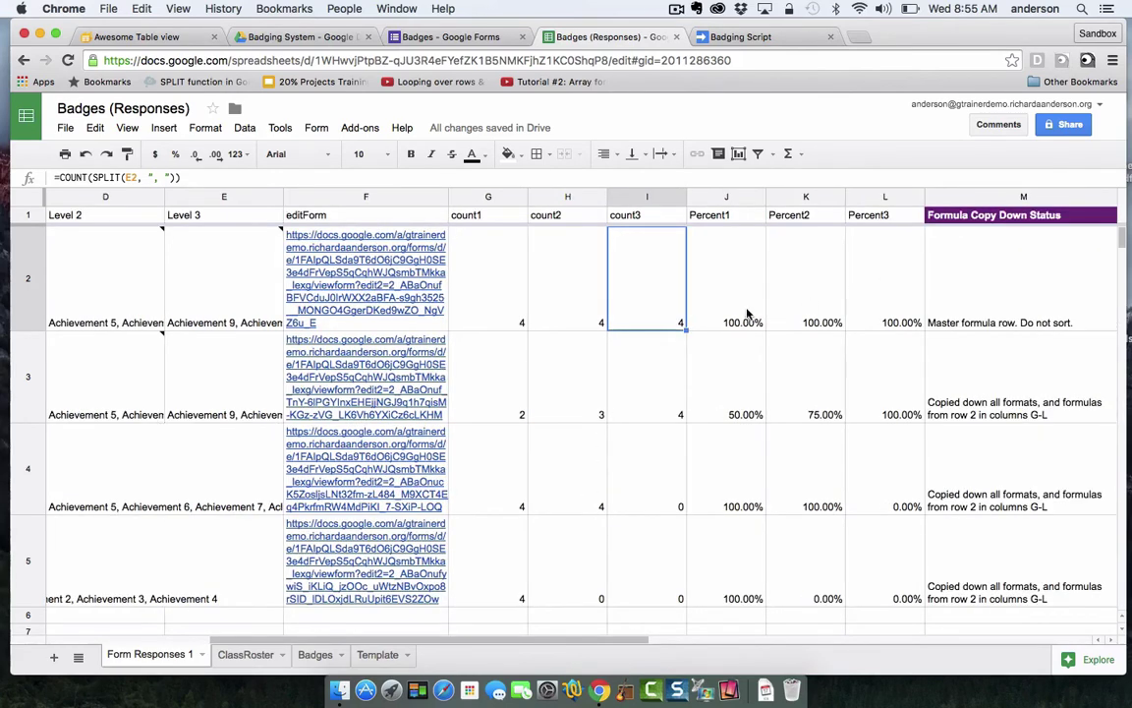
{"action": "left_click", "coordinate": [720, 290]}
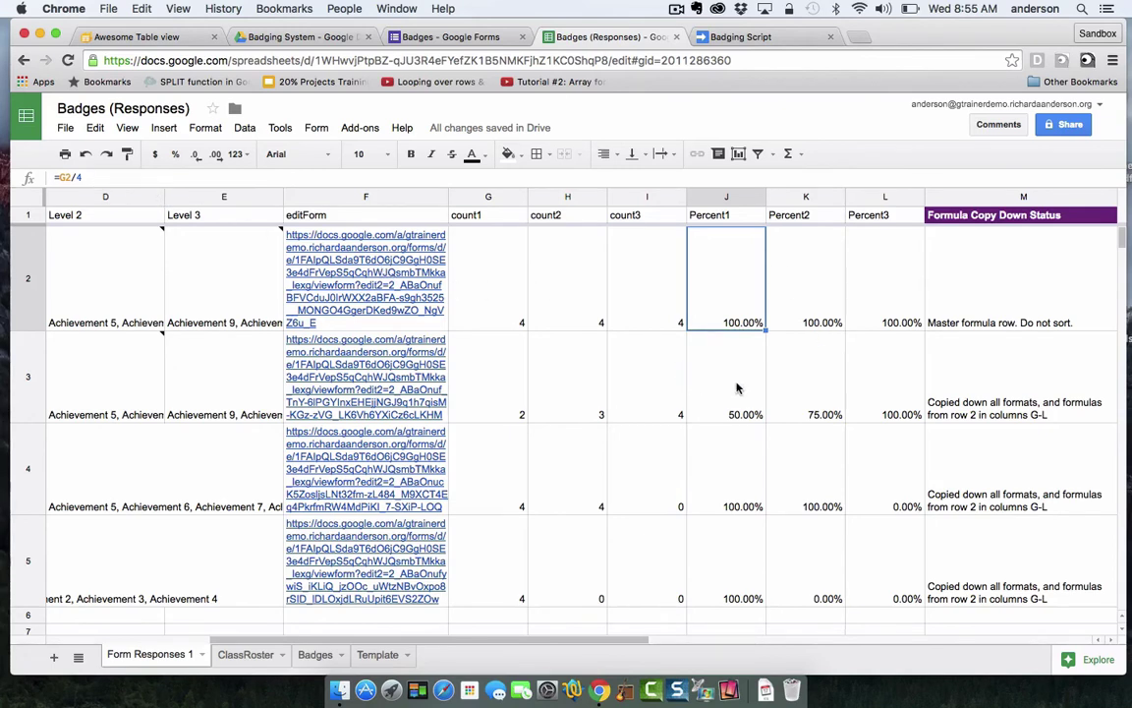
{"action": "left_click", "coordinate": [485, 413]}
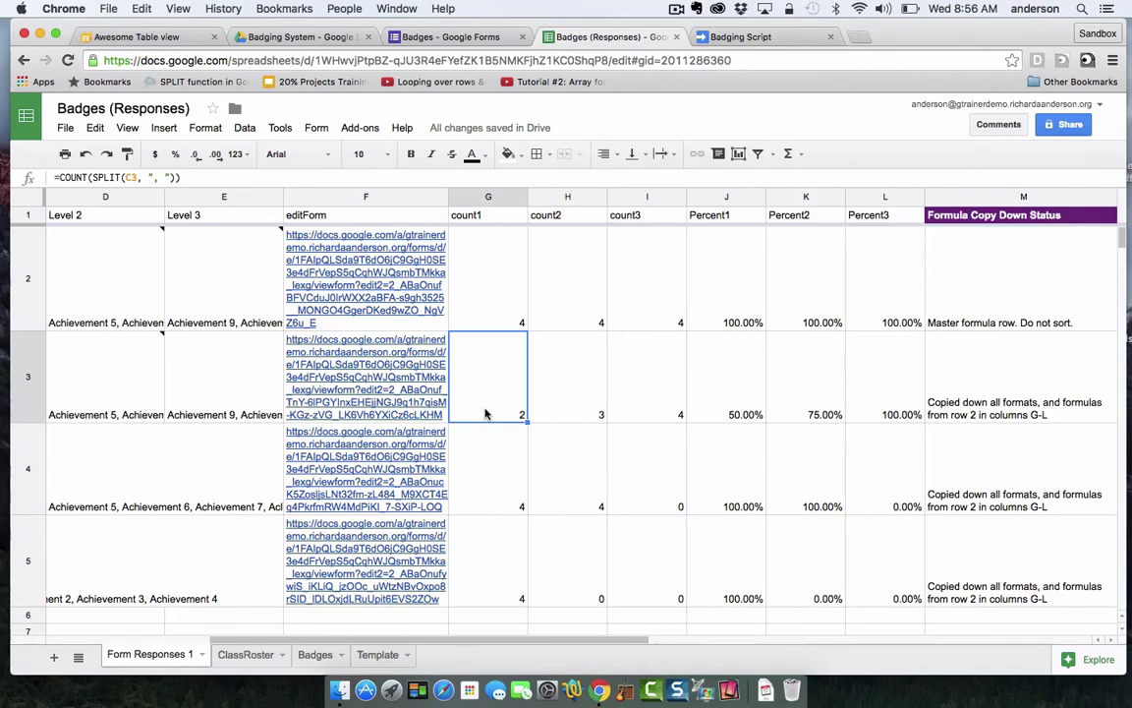
{"action": "left_click", "coordinate": [727, 391]}
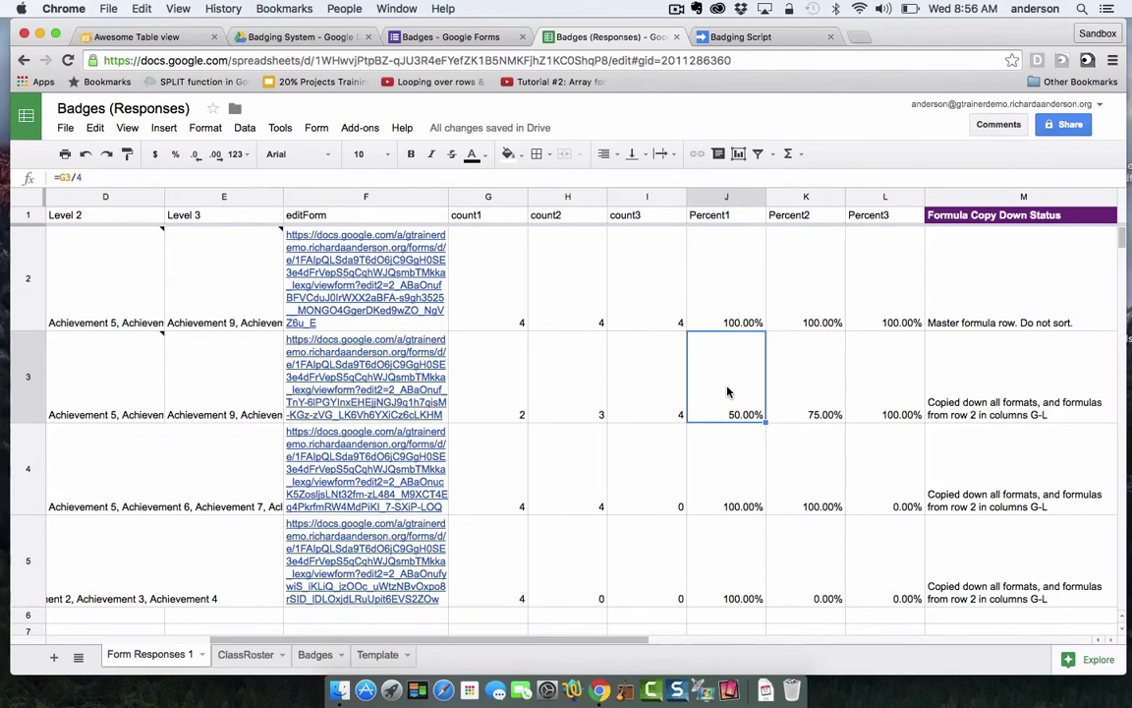
{"action": "left_click", "coordinate": [720, 272]}
{"action": "left_click", "coordinate": [906, 276]}
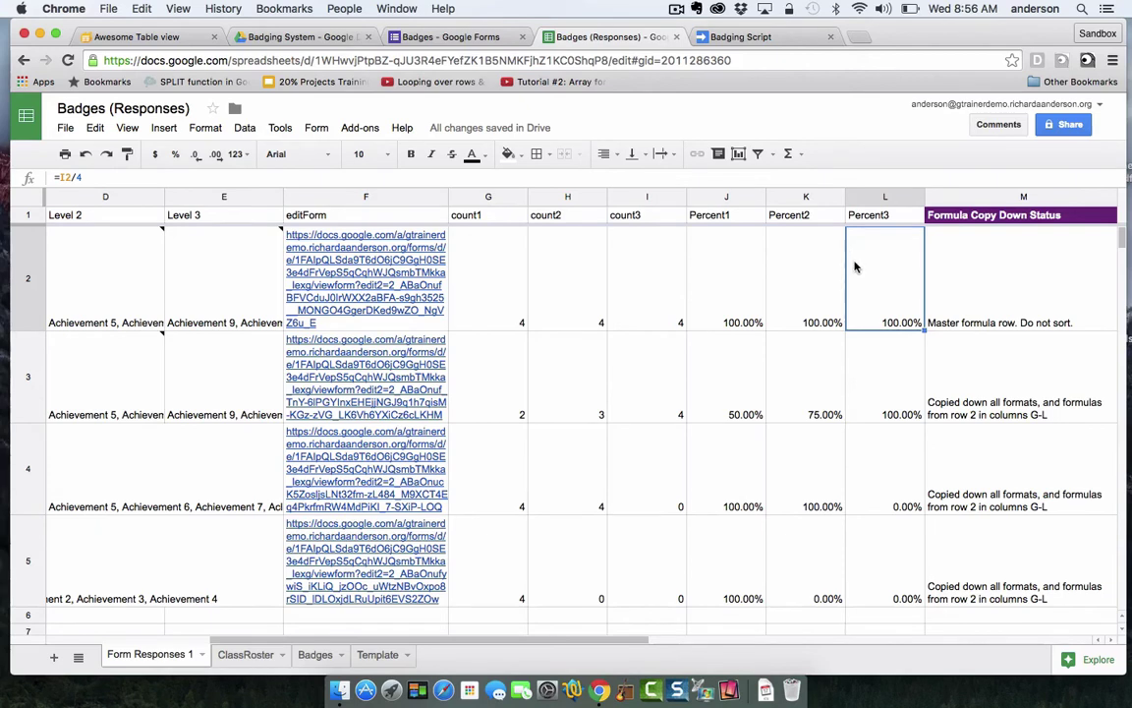
{"action": "left_click", "coordinate": [953, 270]}
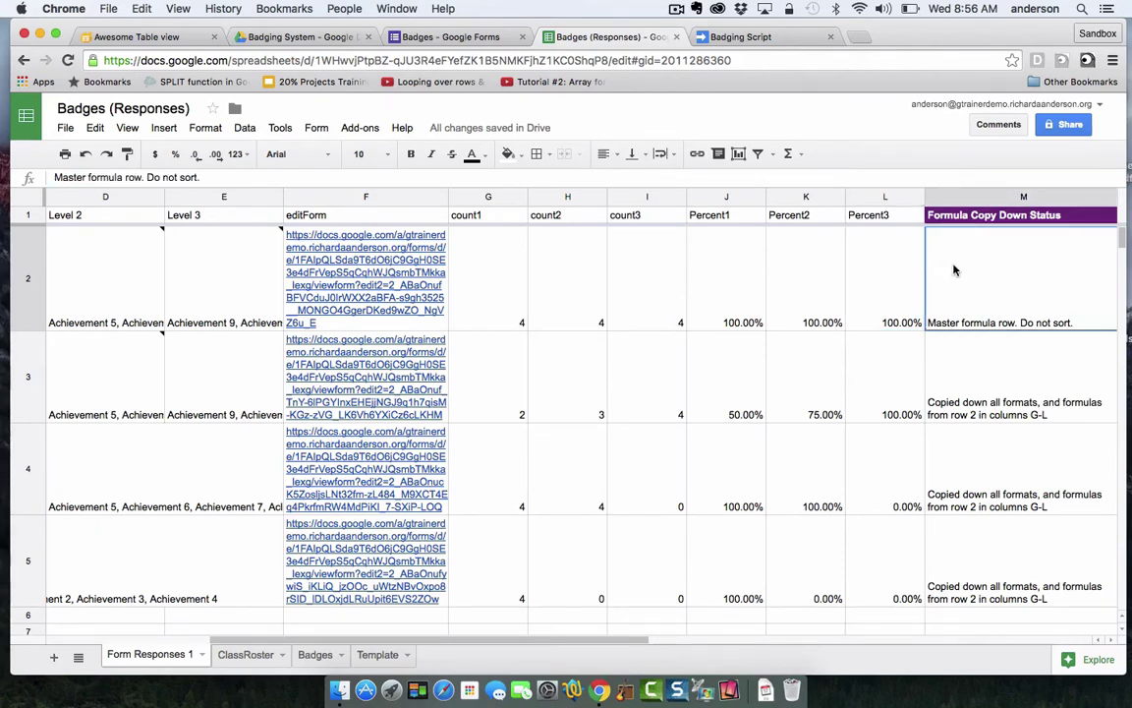